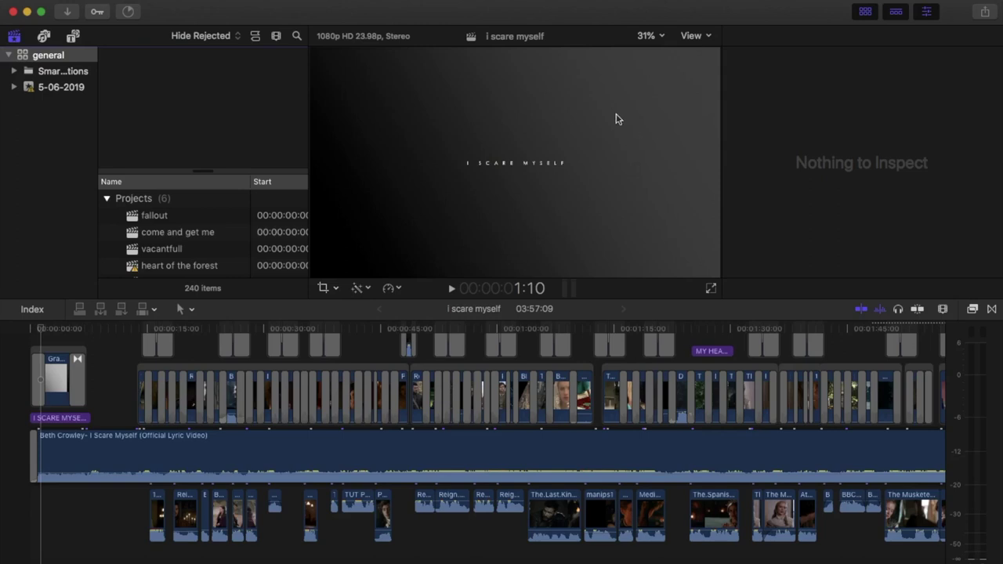
# - Select the upper-storyline transition to show its Cross Dissolve settings in the Inspector
pyautogui.click(553, 345)
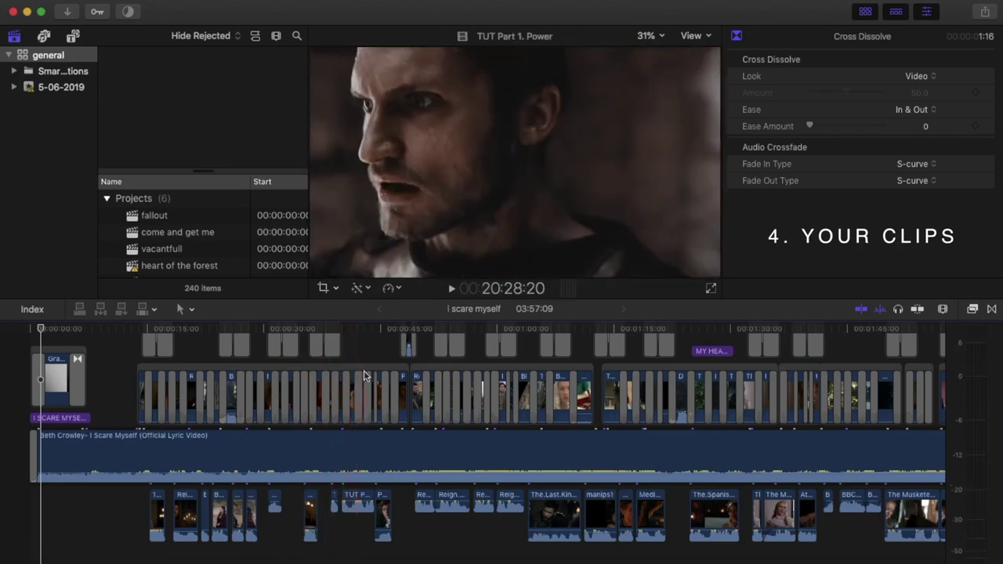
# - Preview the 'vacant part 1 StarkQueen' source clip with the Inspector shown
pyautogui.scroll(-10, 168, 239)
pyautogui.click(168, 233)
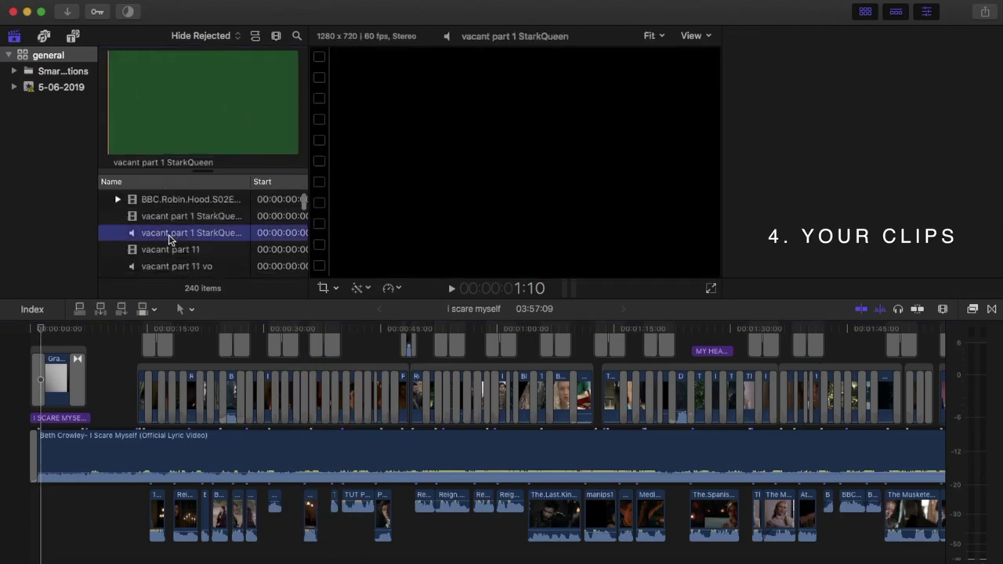
pyautogui.press('super+4')
# - Select a Cross Dissolve transition in the timeline to view its ease and audio fade settings
pyautogui.scroll(-3, 168, 249)
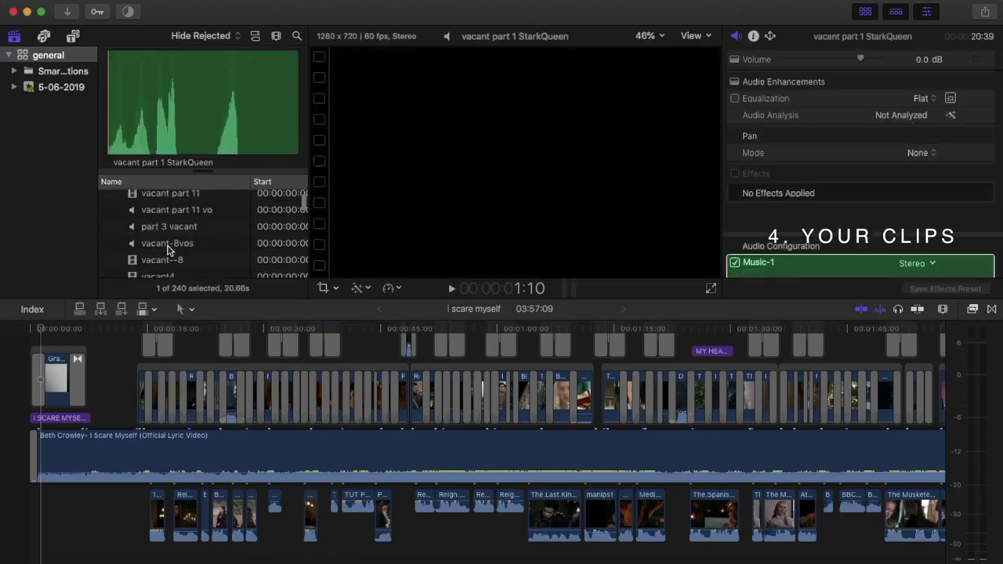
pyautogui.scroll(-4, 167, 249)
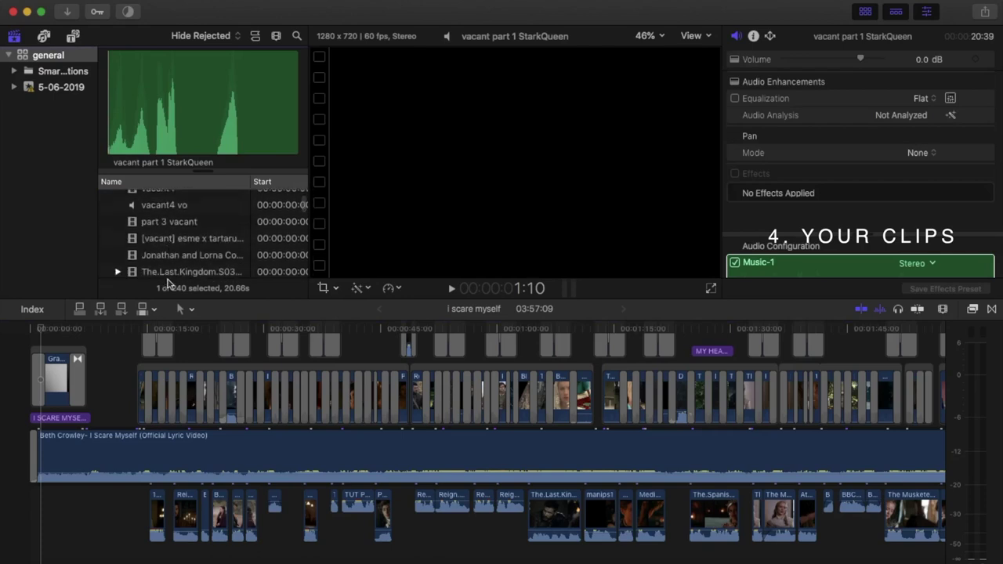
pyautogui.click(148, 343)
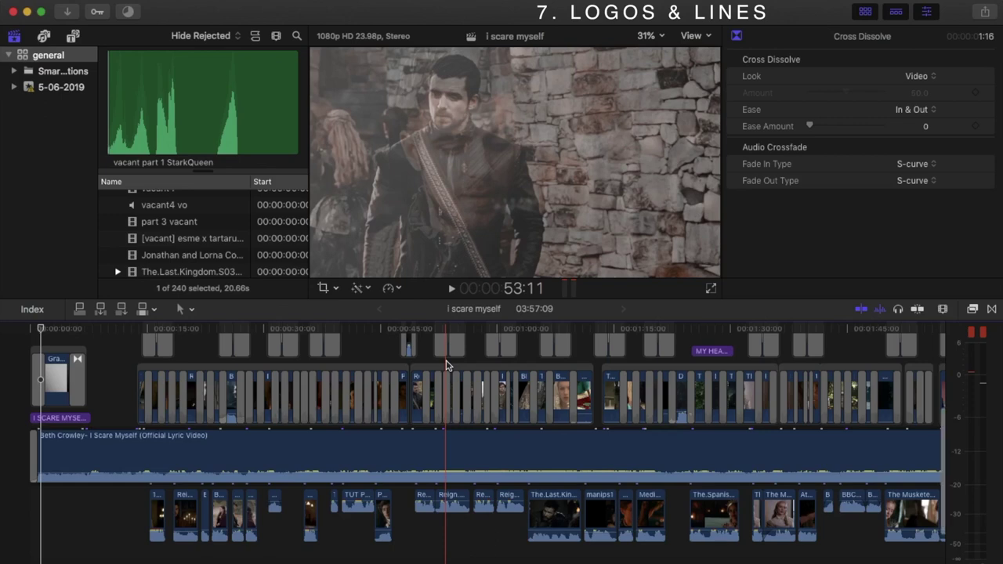
# - Zoom the timeline in and select the Pride and Prejudice clip to view its Magic Bullet Looks effect
pyautogui.scroll(1, 446, 365)
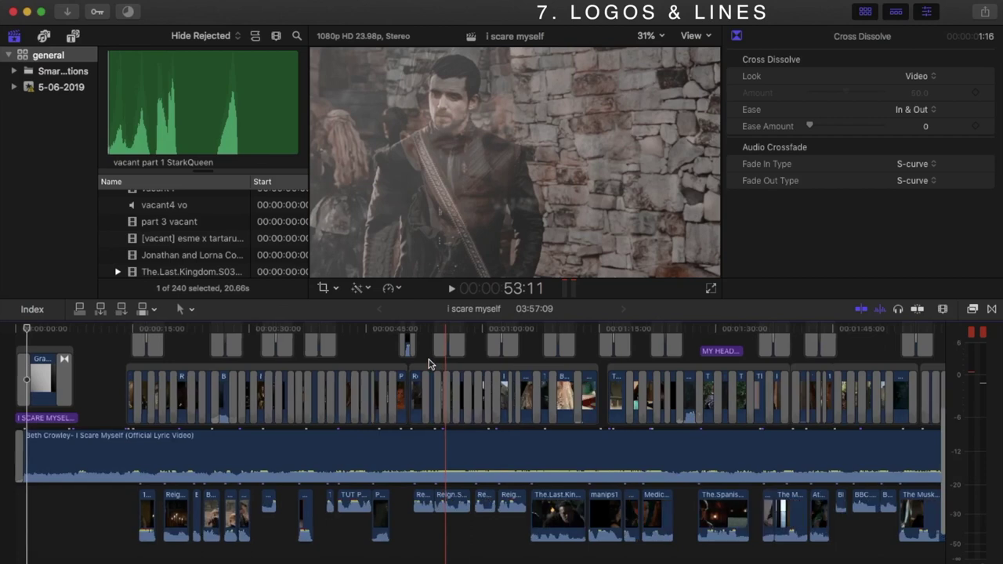
pyautogui.scroll(1, 429, 365)
pyautogui.scroll(1, 429, 364)
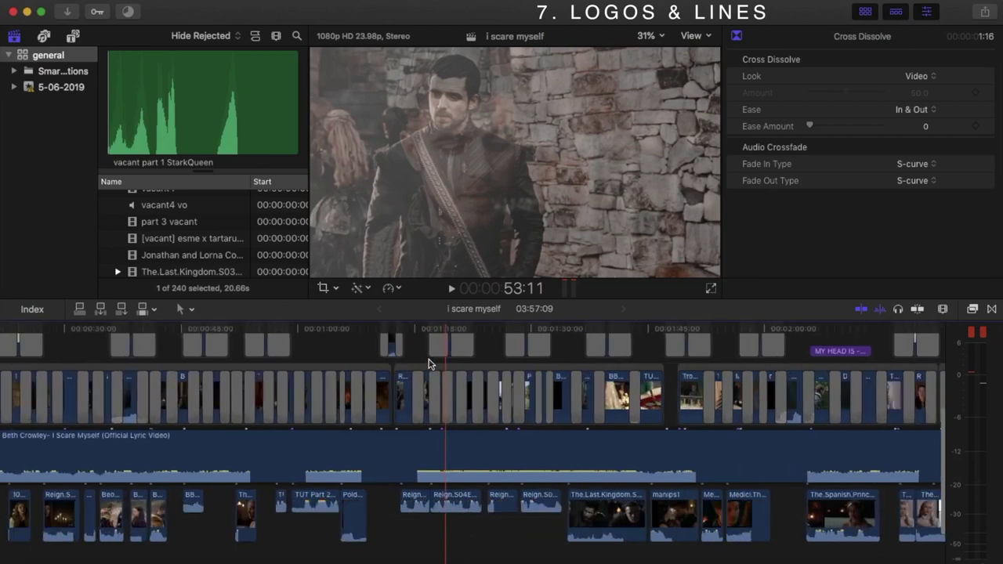
pyautogui.scroll(2, 429, 364)
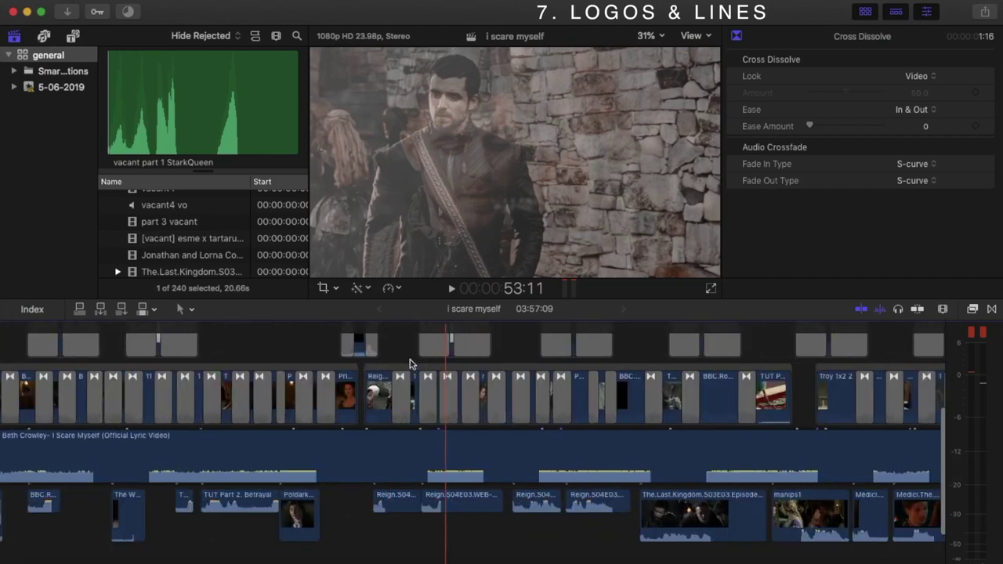
pyautogui.hscroll(-3, 329, 383)
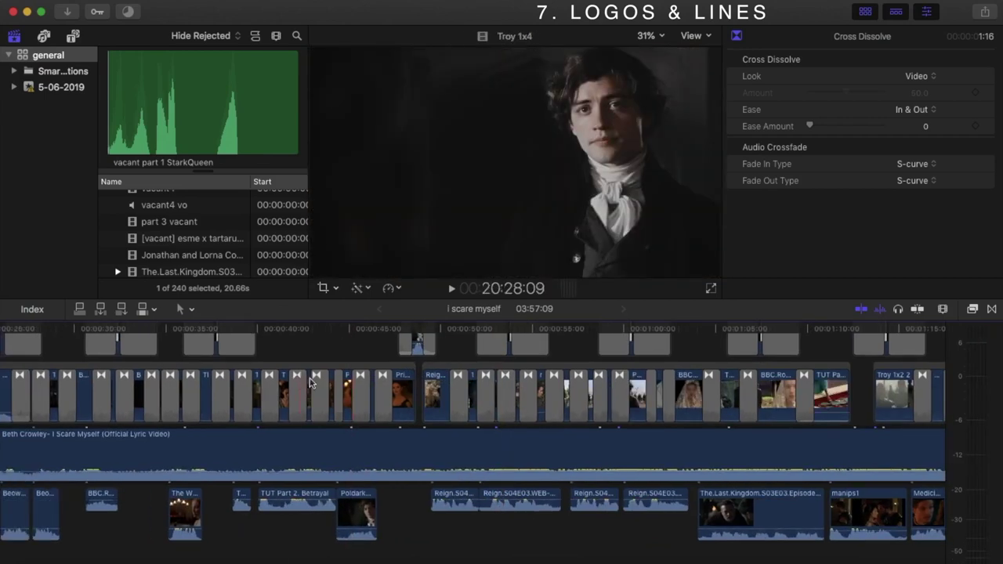
pyautogui.click(401, 384)
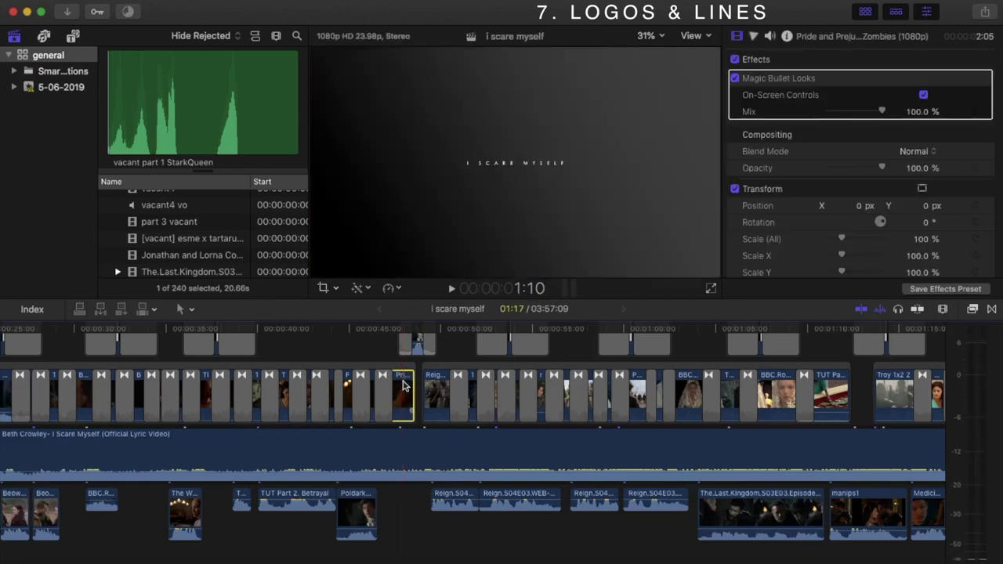
pyautogui.scroll(2, 403, 400)
pyautogui.scroll(8, 403, 431)
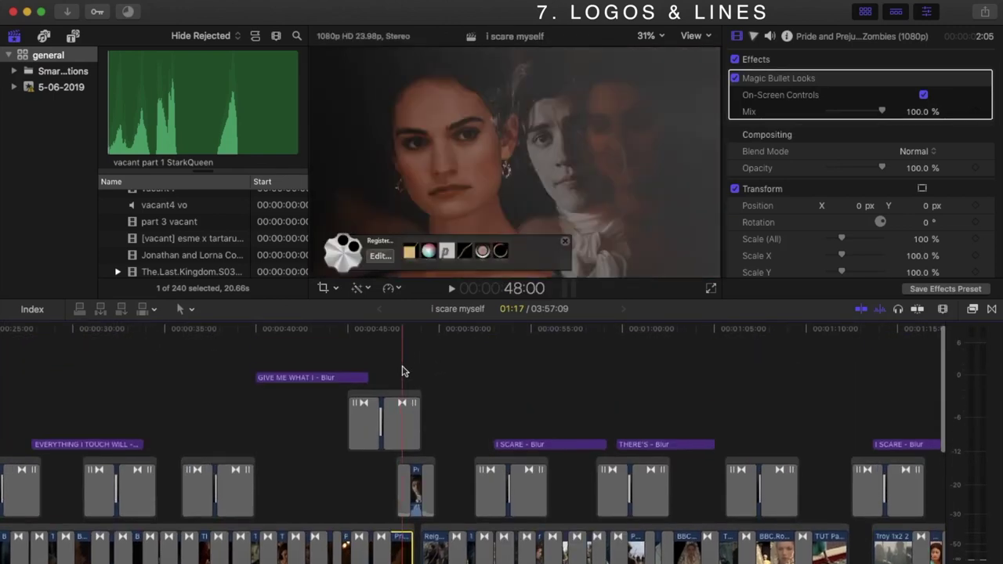
# - Reselect the Pride and Prejudice clip and enter Crop mode with the Ken Burns overlay
pyautogui.click(402, 419)
pyautogui.scroll(-4, 405, 439)
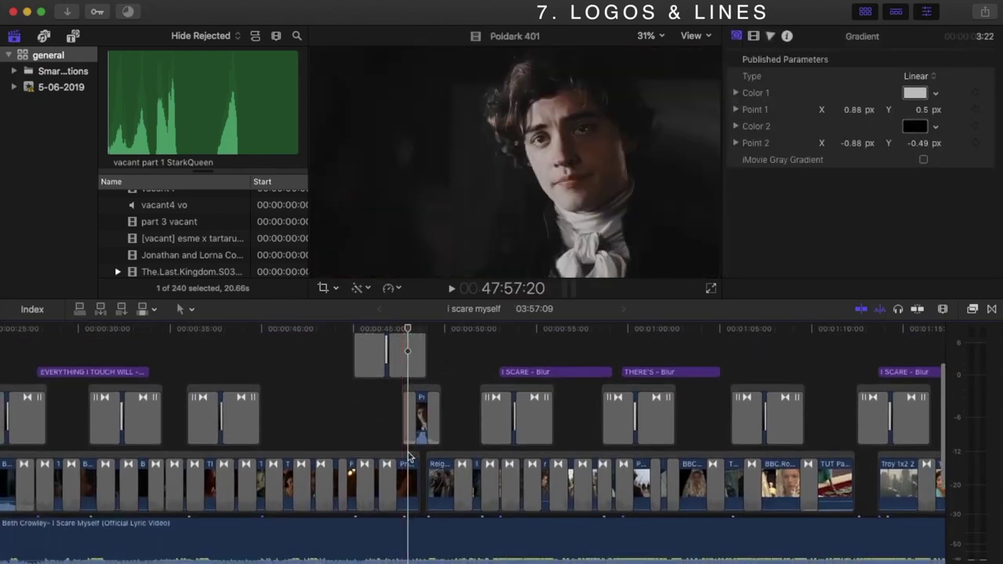
pyautogui.click(407, 482)
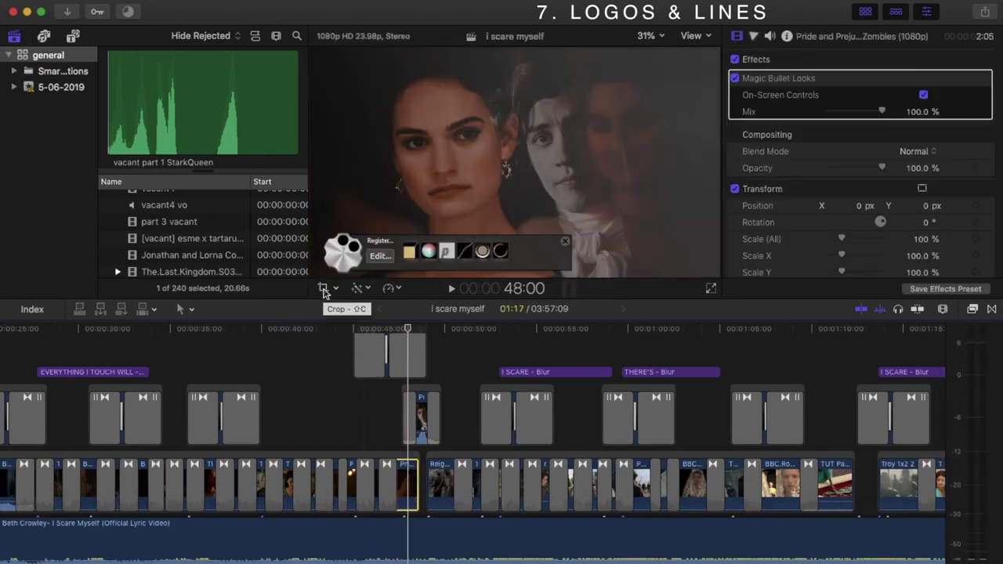
pyautogui.click(324, 289)
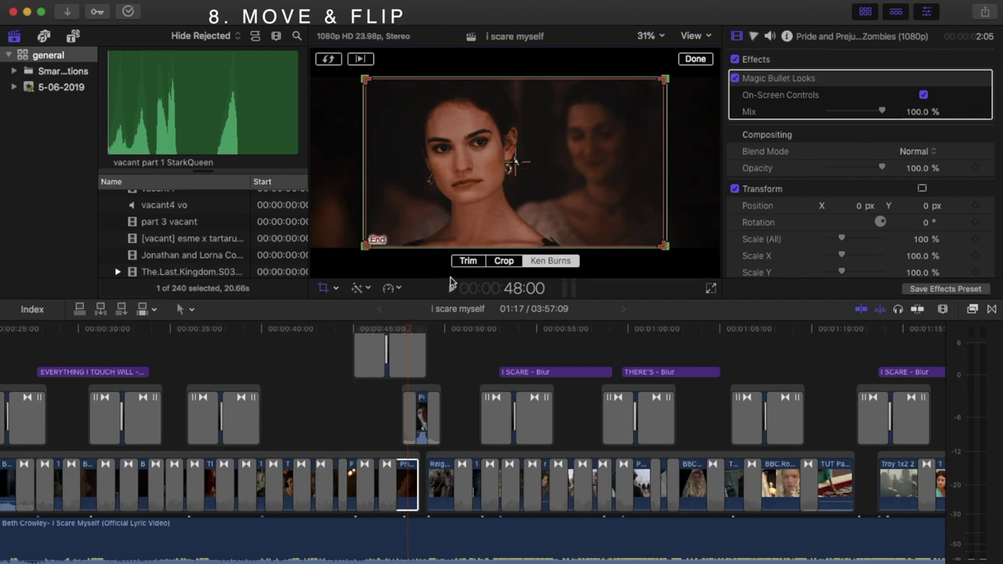
# - Reselect the Pride and Prejudice clip and show the Transitions browser's Dissolves category
pyautogui.click(394, 437)
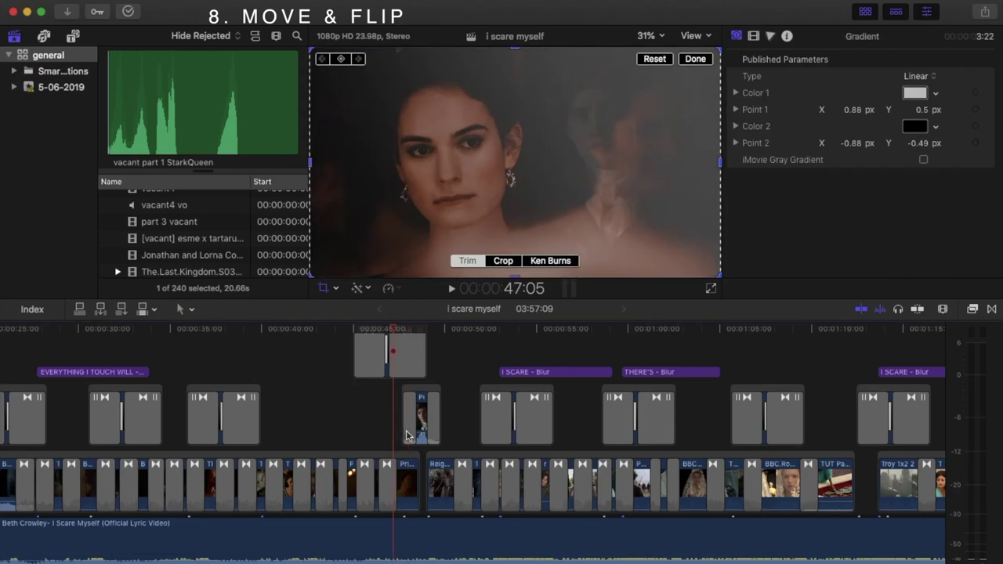
pyautogui.click(414, 433)
pyautogui.click(421, 427)
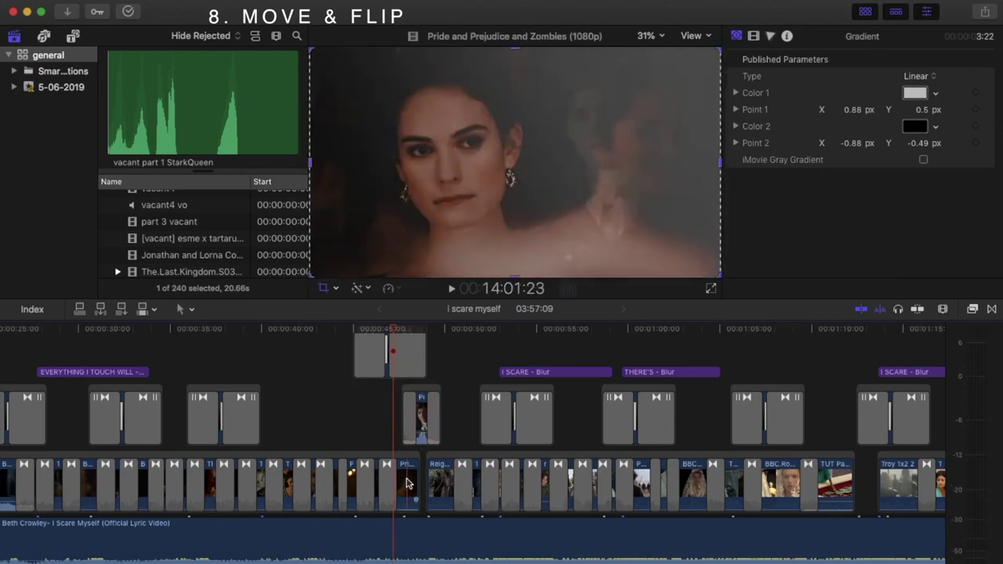
pyautogui.click(407, 484)
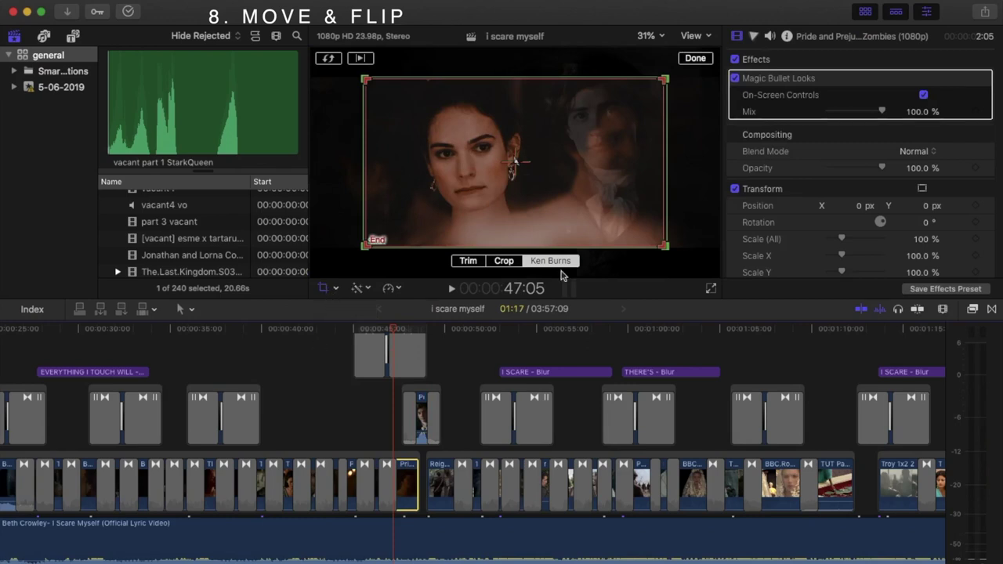
pyautogui.click(993, 309)
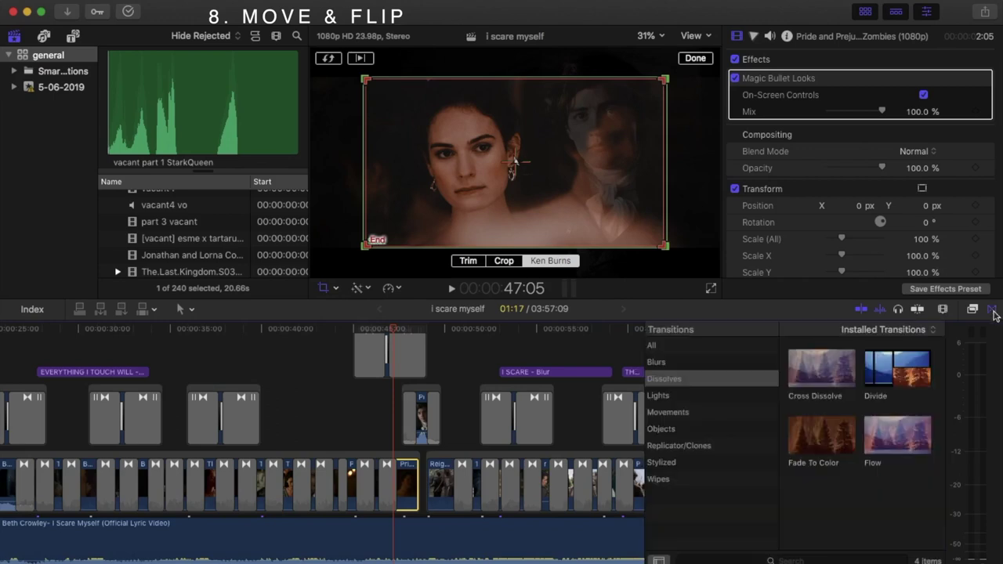
# - Filter the Effects browser to 'flipped', finish the crop with Done, and play the edit
pyautogui.click(973, 309)
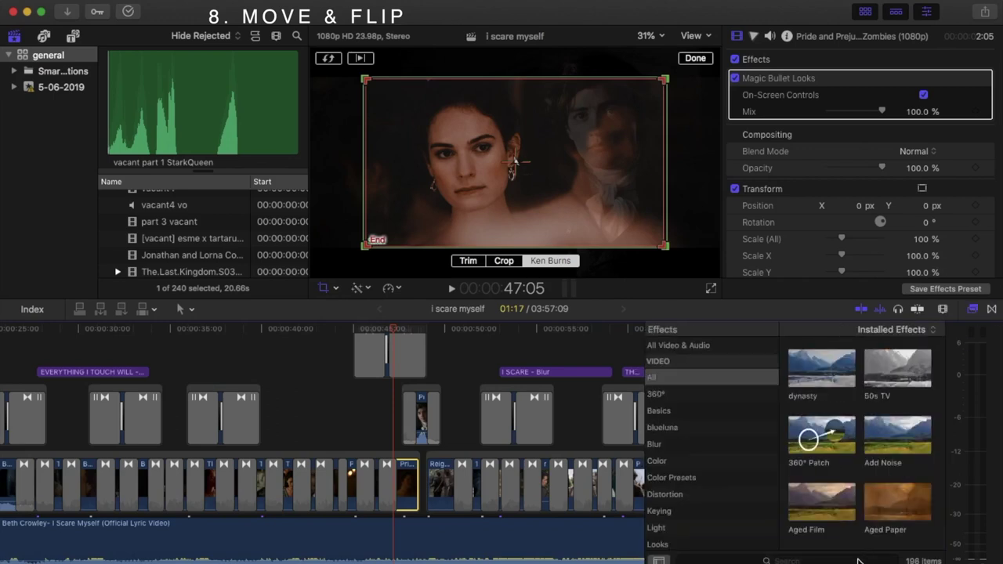
pyautogui.write('flip')
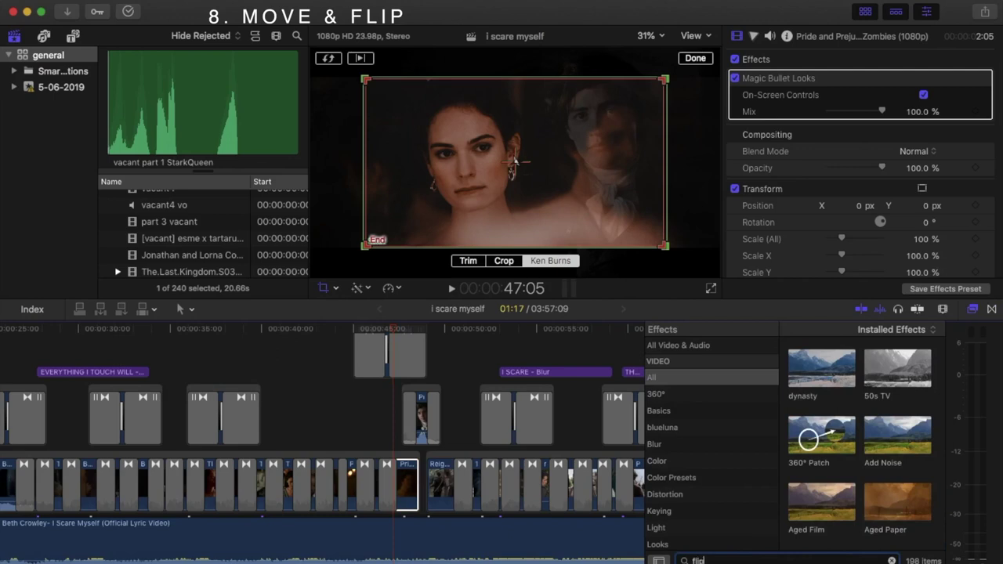
pyautogui.write('ped')
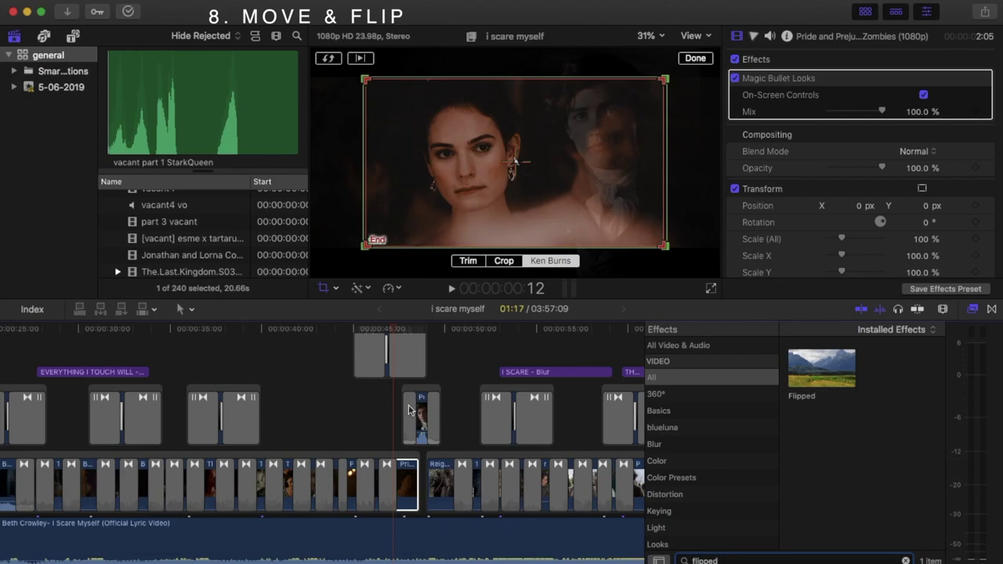
pyautogui.click(698, 61)
pyautogui.press('space')
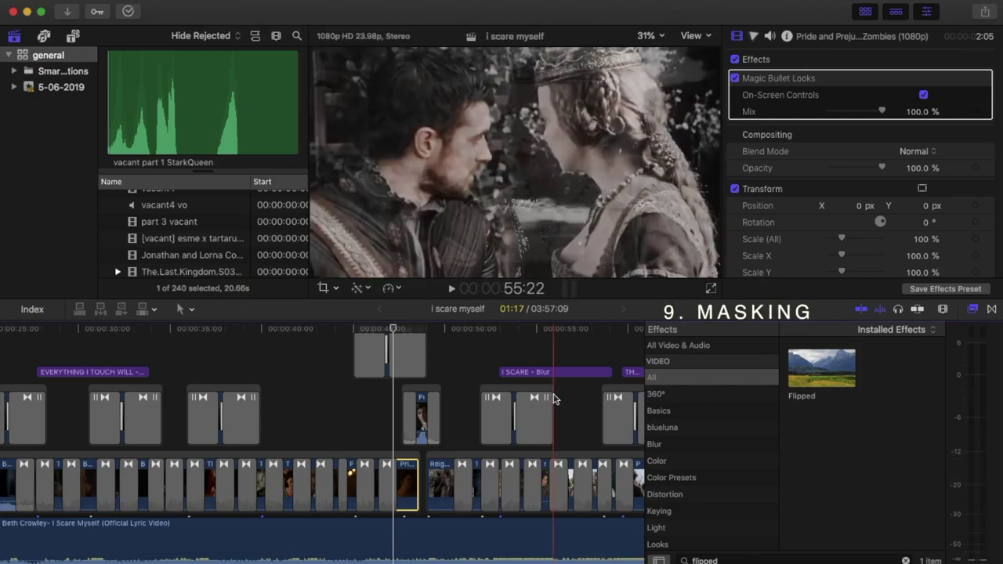
# - Zoom the timeline in around the 45–55 second area to see the clips in more detail
pyautogui.scroll(3, 553, 399)
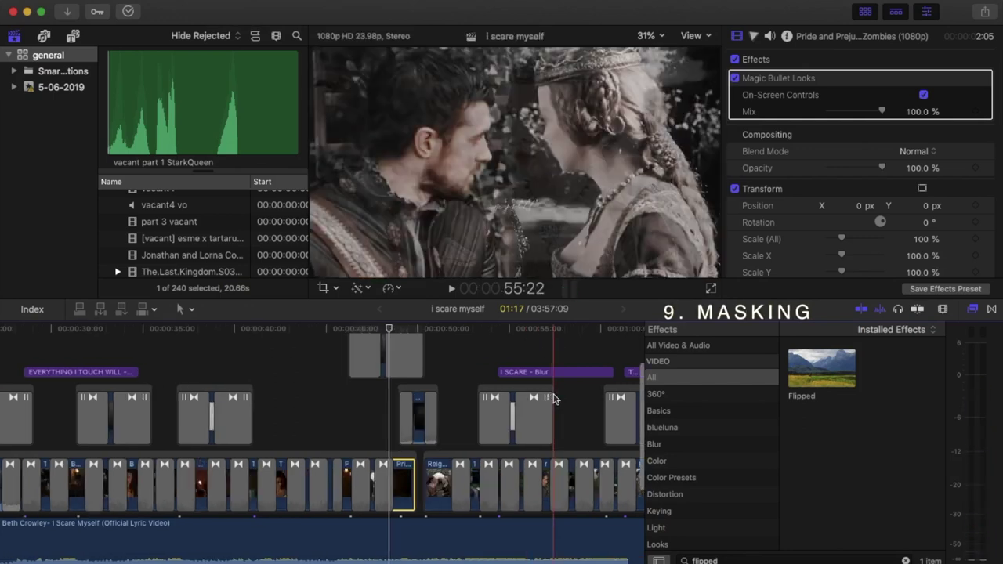
pyautogui.scroll(1, 553, 399)
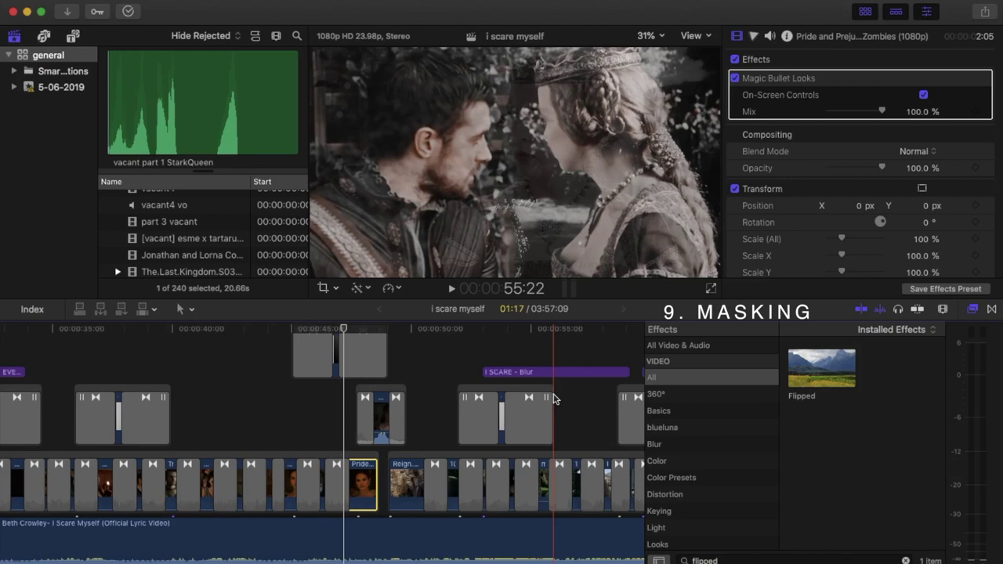
pyautogui.scroll(3, 554, 400)
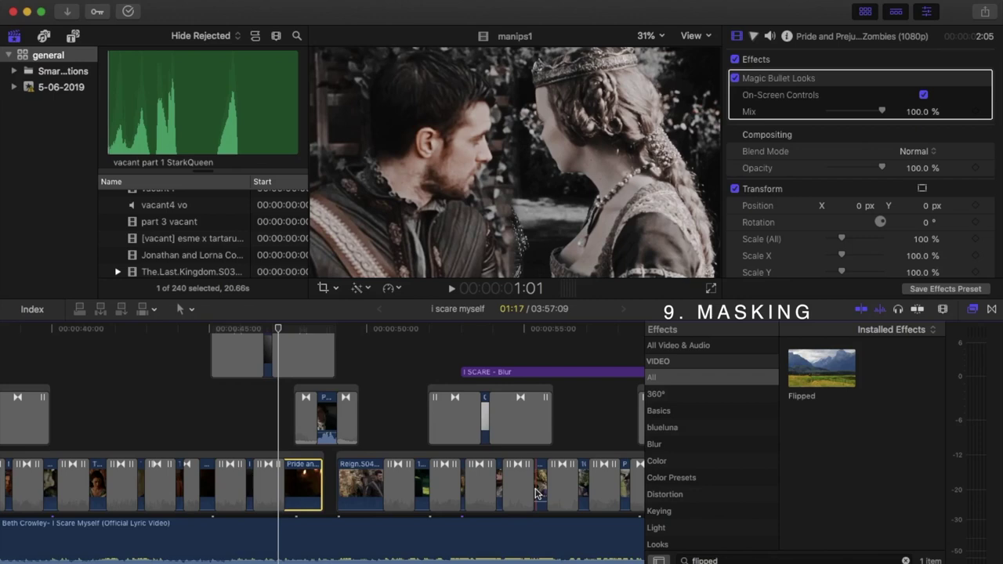
# - Zoom in, move the playhead to 55:13, and select the short manips1 clip in the storyline
pyautogui.press('super+equal')
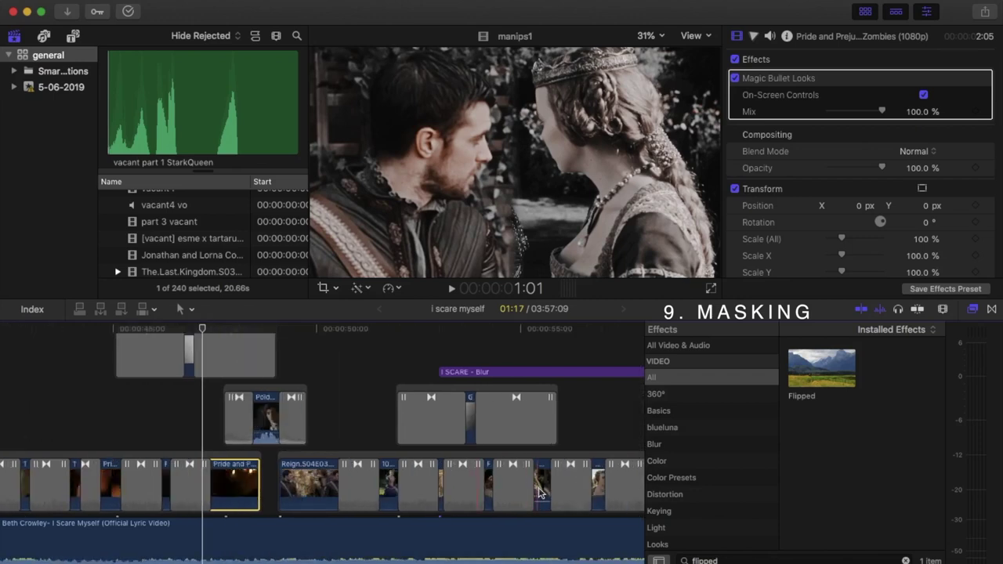
pyautogui.click(204, 339)
pyautogui.moveTo(218, 337); pyautogui.dragTo(546, 337)
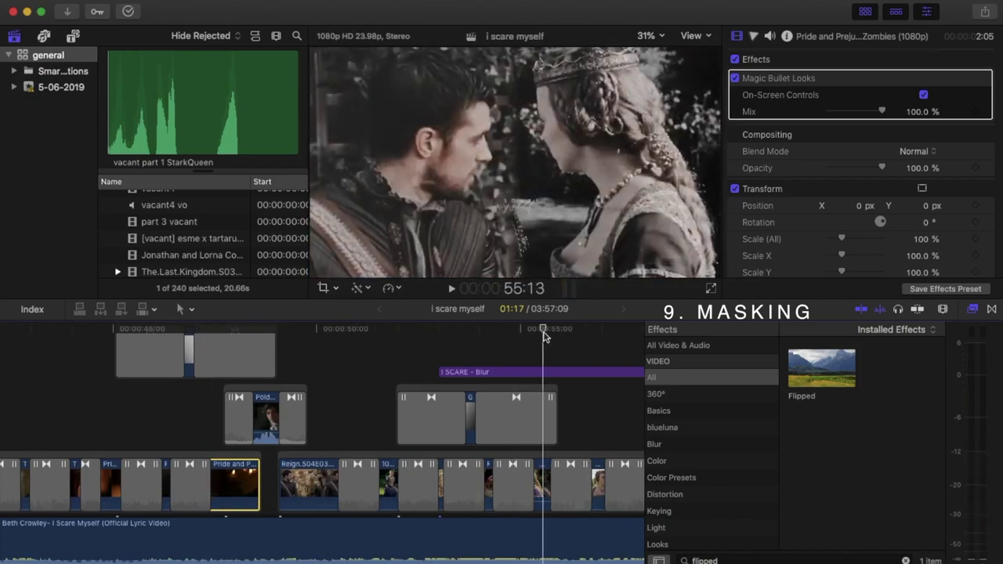
pyautogui.hotkey('shift', 'f')
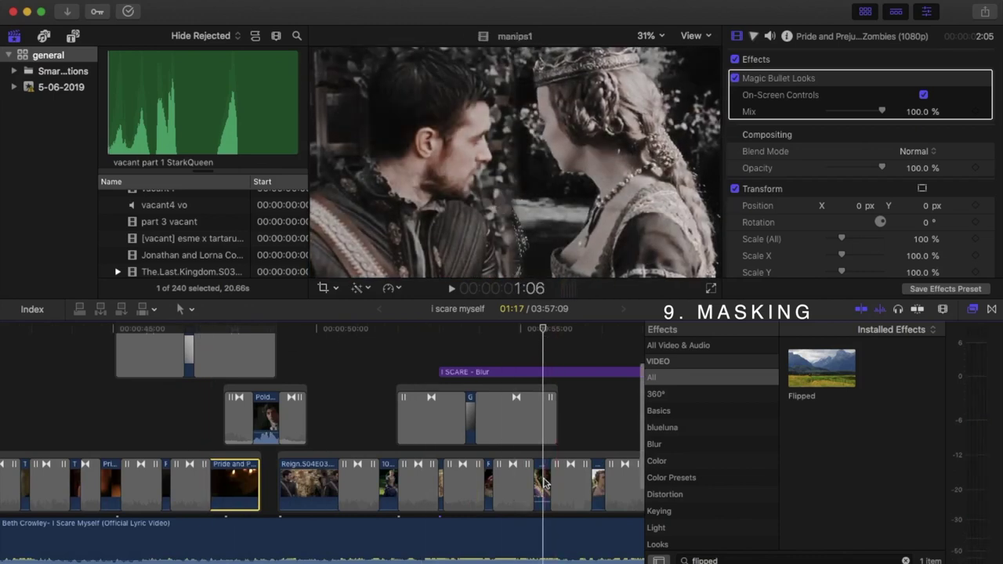
pyautogui.click(545, 482)
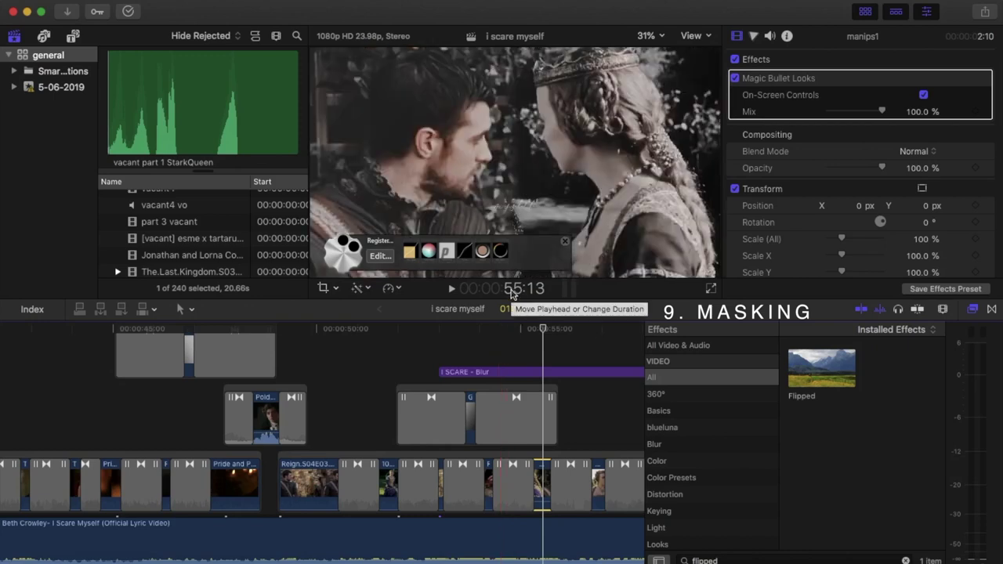
pyautogui.click(726, 561)
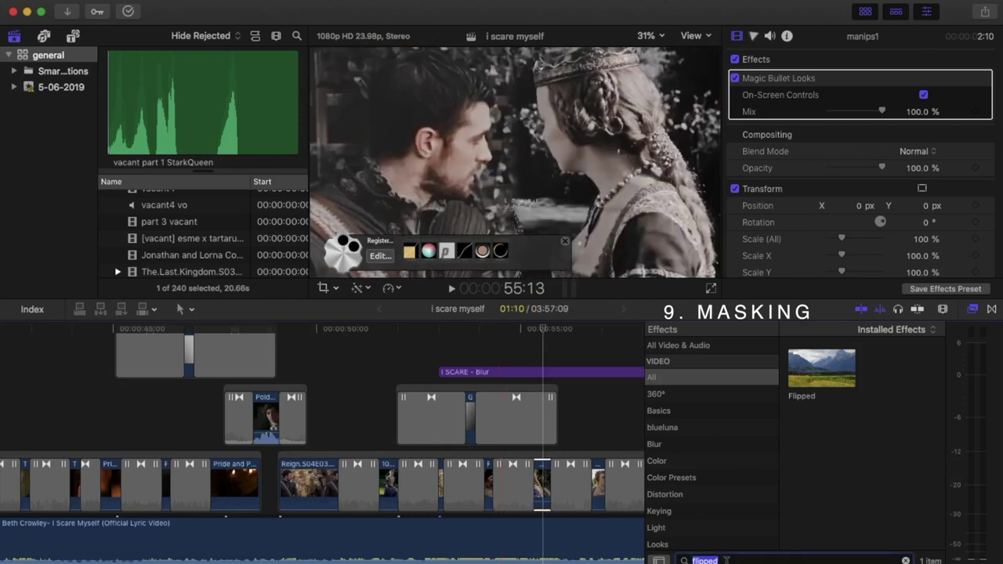
pyautogui.write('m')
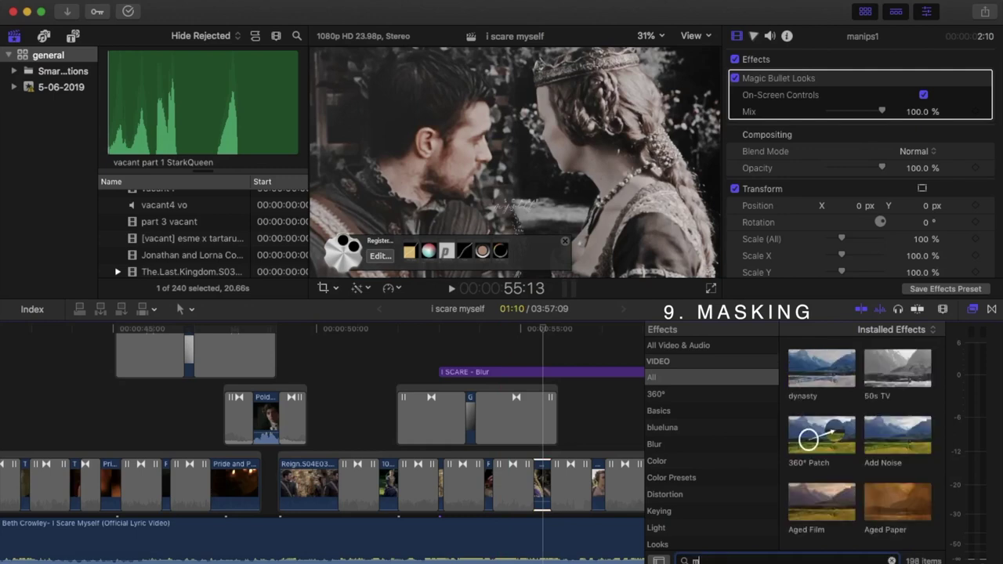
pyautogui.write('asking')
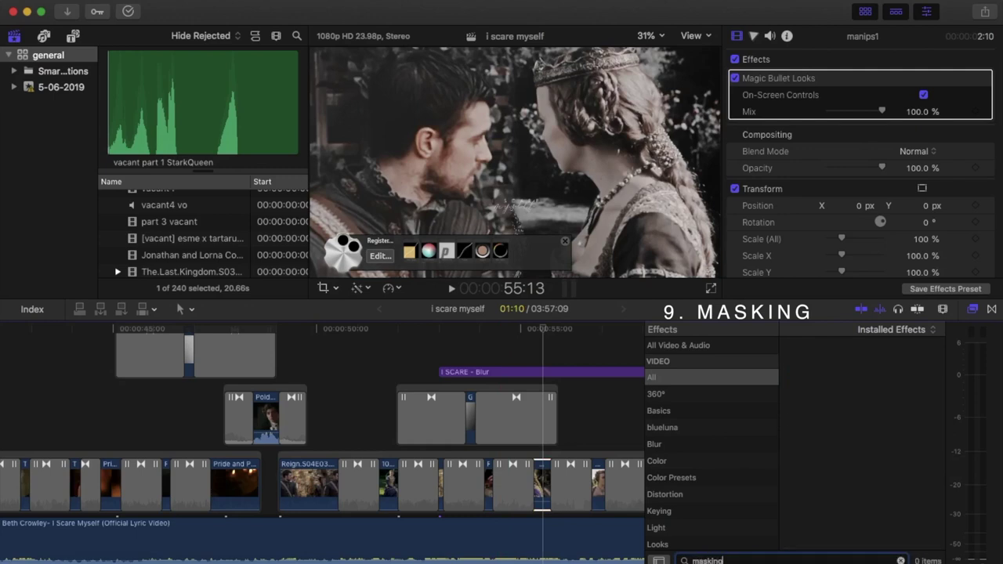
pyautogui.click(690, 349)
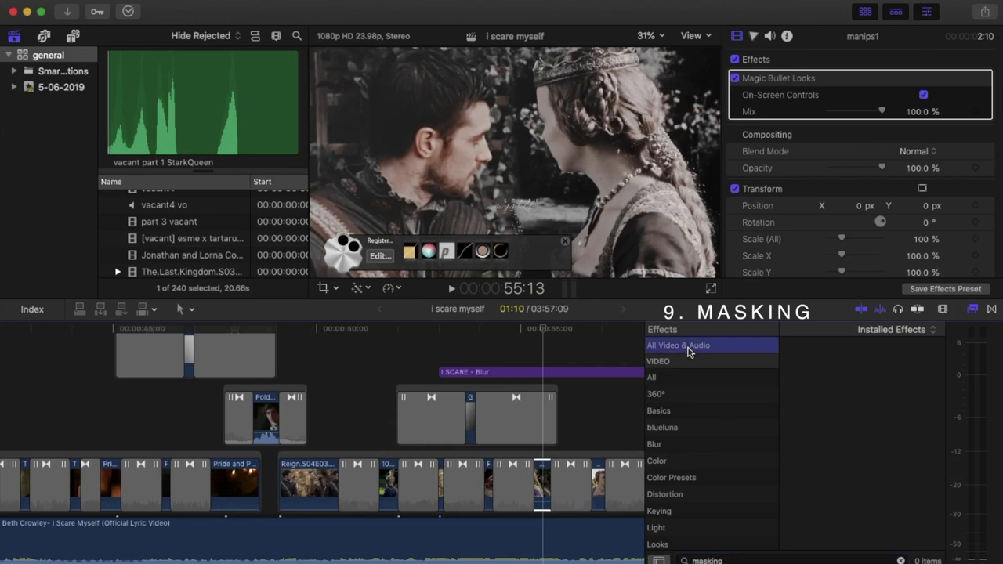
pyautogui.click(737, 559)
pyautogui.press('BackSpace')
pyautogui.press('BackSpace')
pyautogui.press('BackSpace')
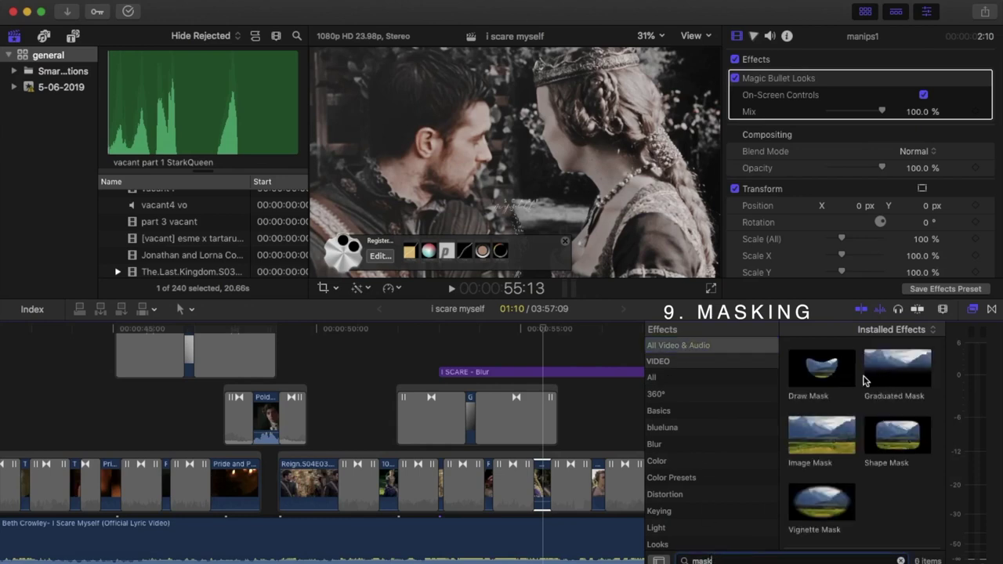
pyautogui.click(825, 382)
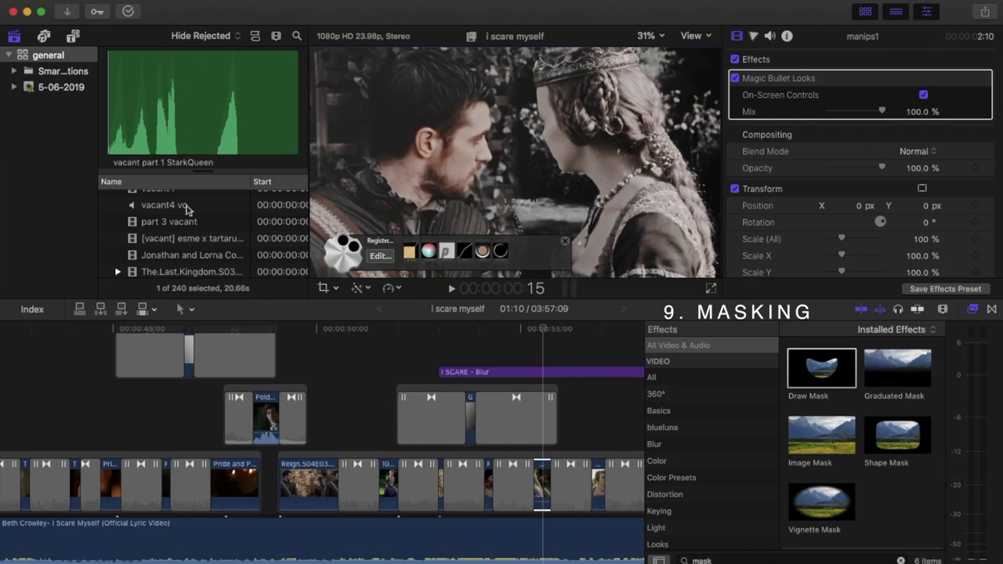
pyautogui.click(549, 471)
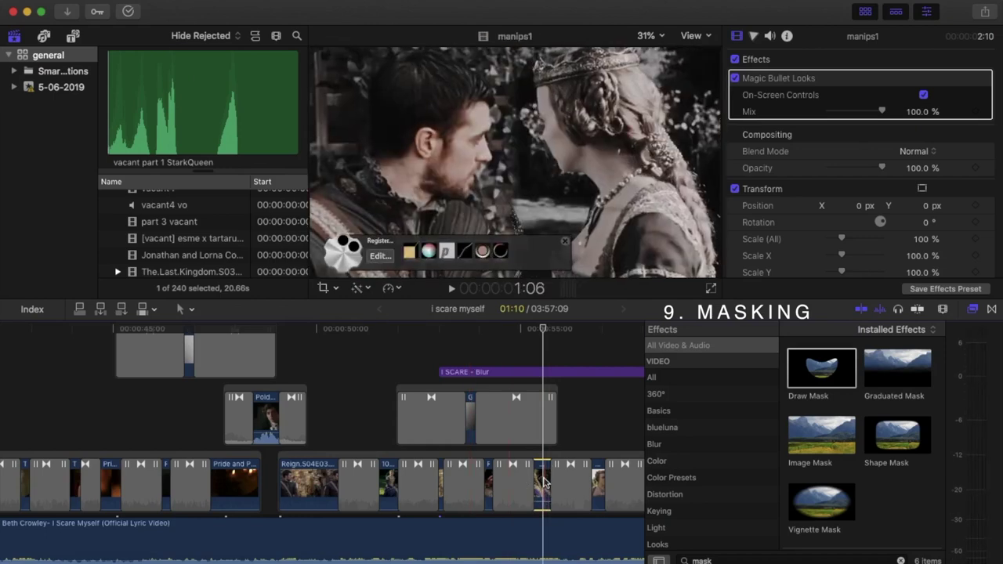
pyautogui.click(322, 290)
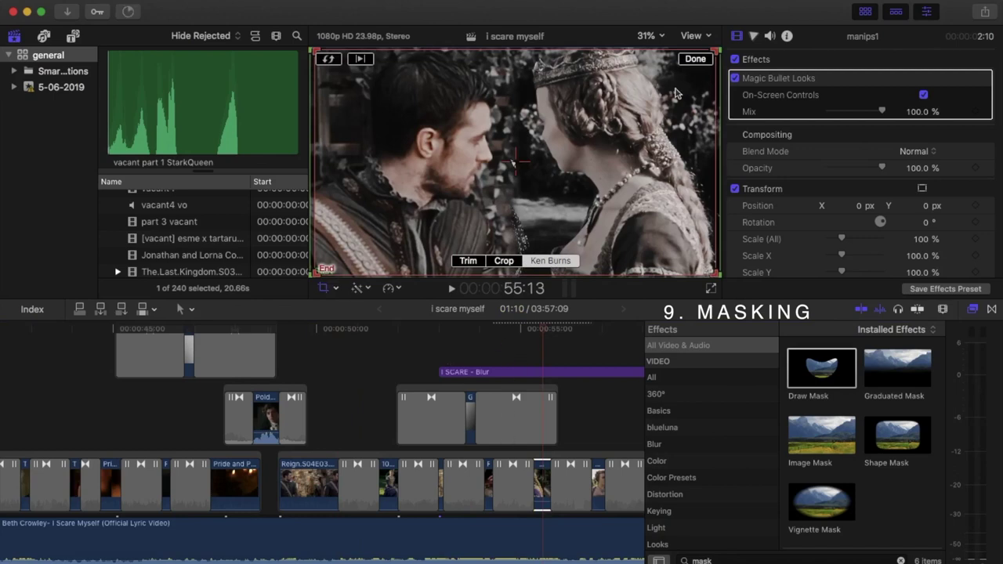
pyautogui.click(700, 61)
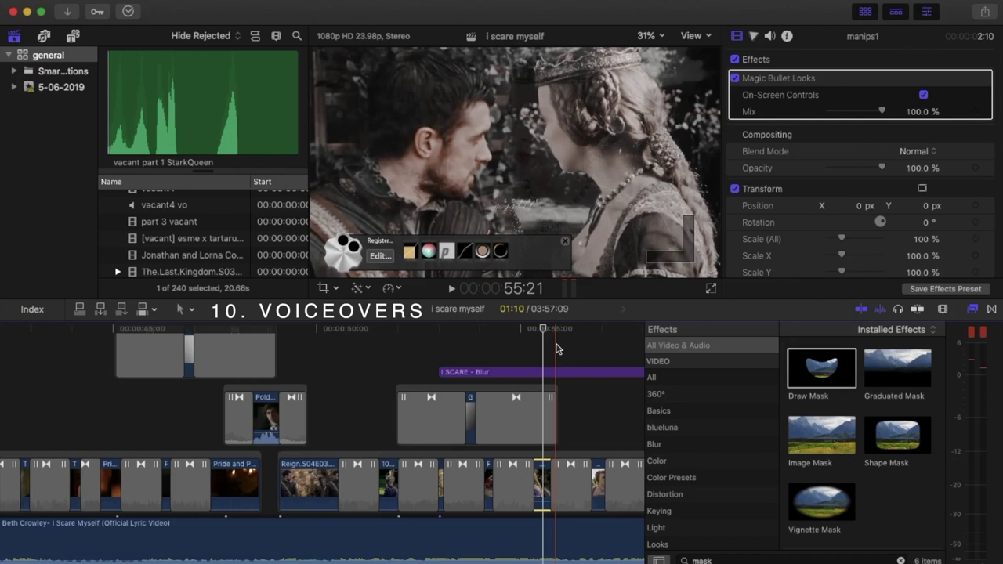
# - Scroll the timeline left to reveal the voiceover clips beneath the Beth Crowley music track
pyautogui.hscroll(5, 470, 396)
pyautogui.scroll(-3, 471, 396)
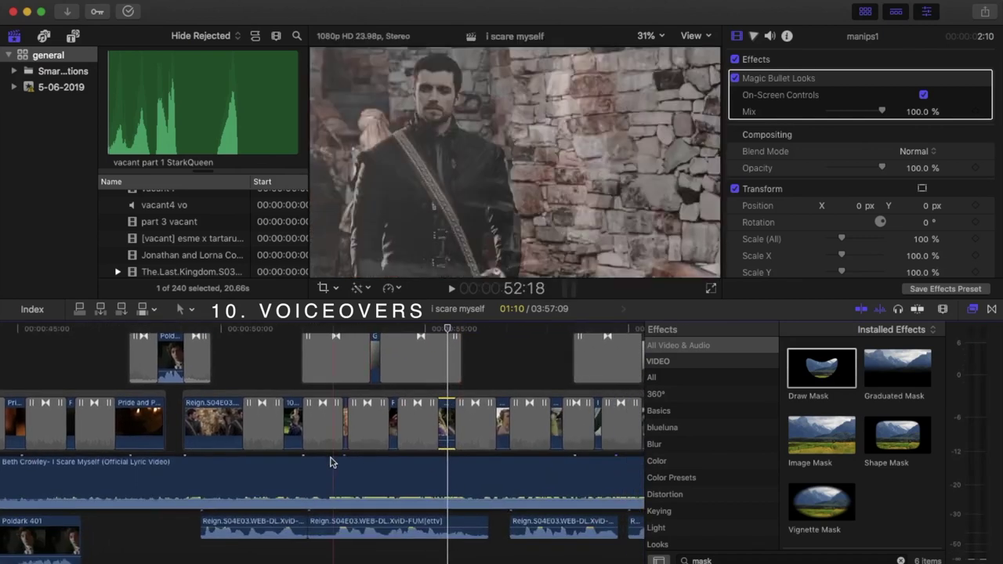
pyautogui.hscroll(-3, 330, 462)
pyautogui.hscroll(-10, 330, 462)
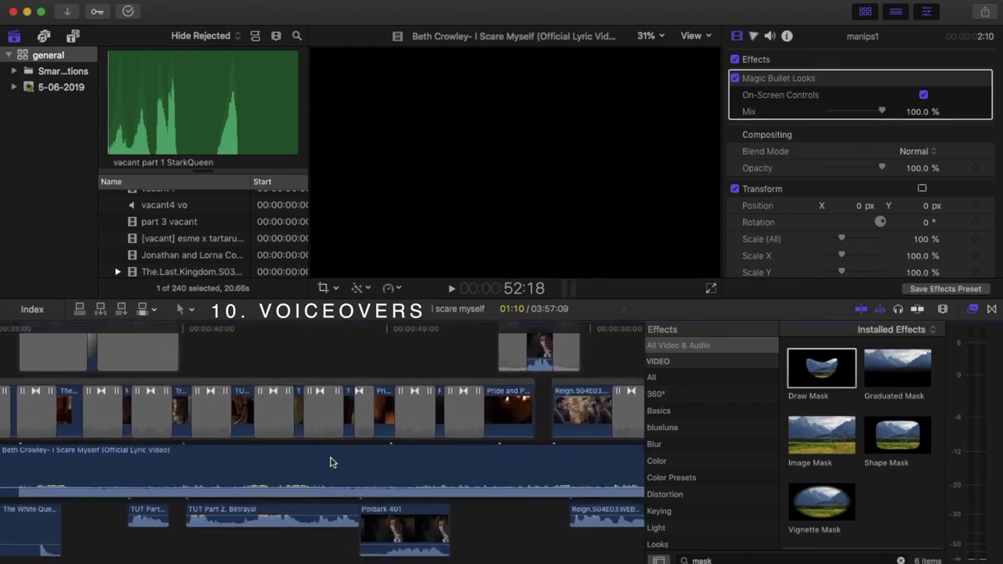
pyautogui.hscroll(-6, 330, 462)
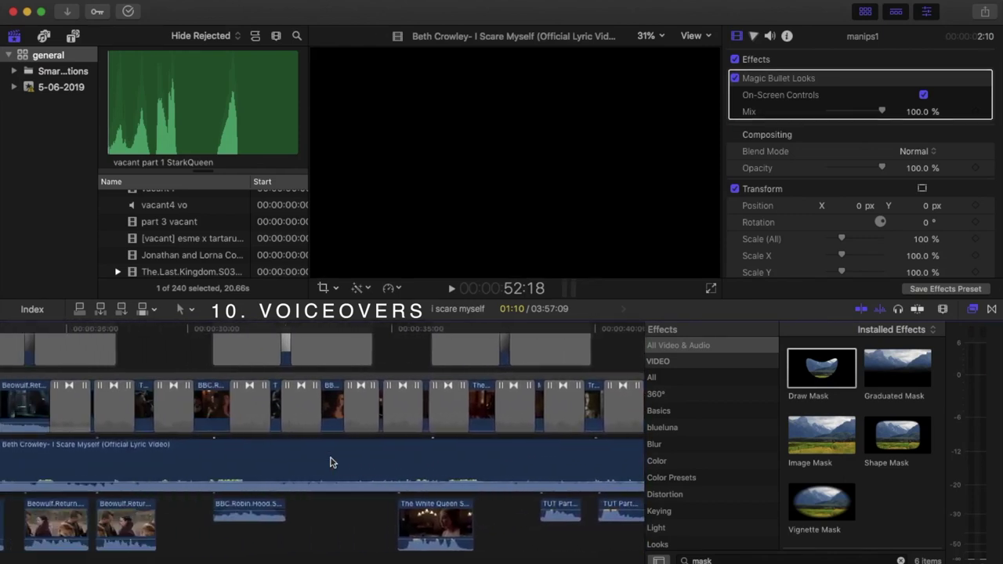
pyautogui.hscroll(-9, 330, 463)
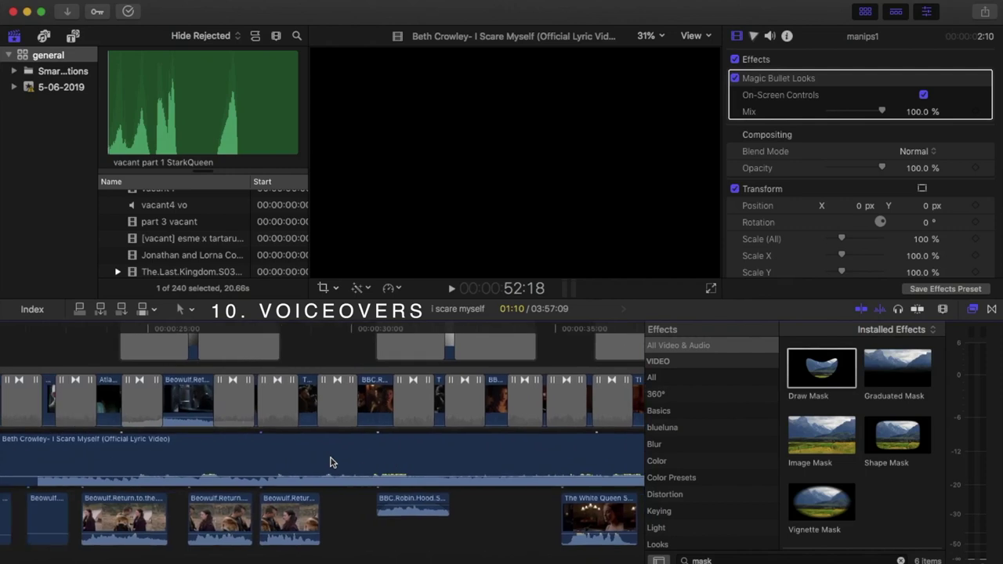
pyautogui.hscroll(-3, 330, 462)
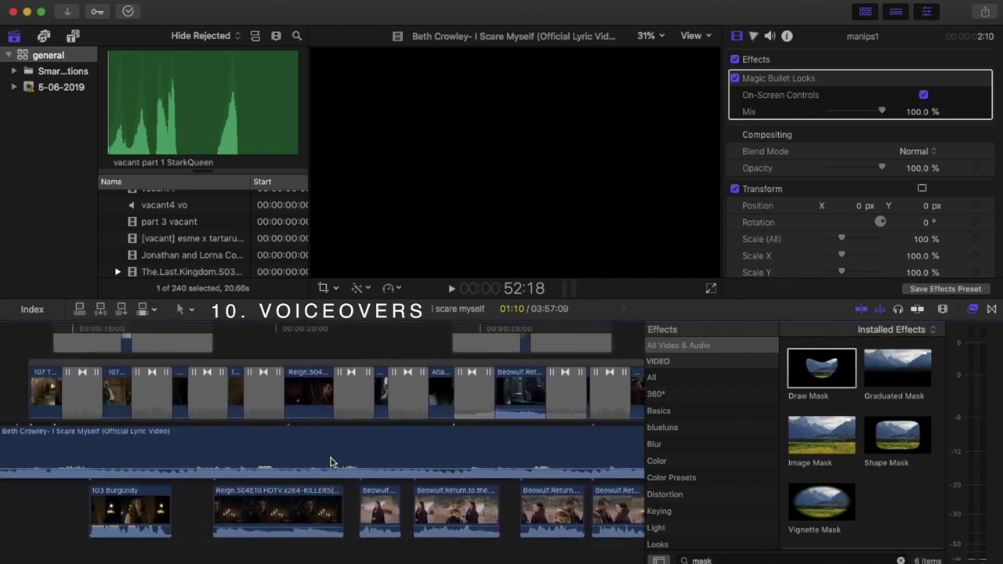
pyautogui.hscroll(-1, 330, 462)
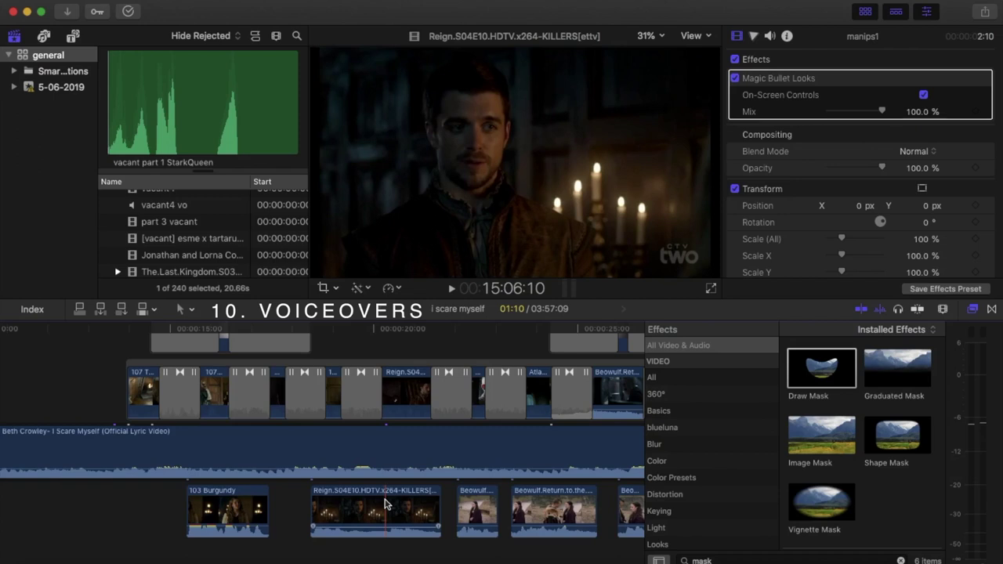
# - Zoom the timeline out and scroll to show the lyric title lanes above the storyline
pyautogui.scroll(2, 385, 502)
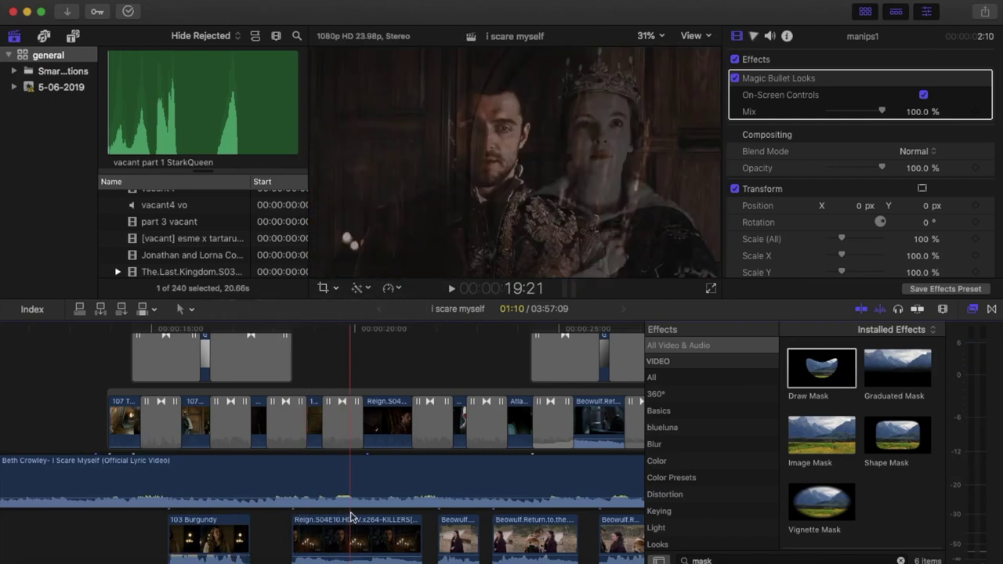
pyautogui.scroll(-5, 349, 519)
pyautogui.scroll(-5, 349, 519)
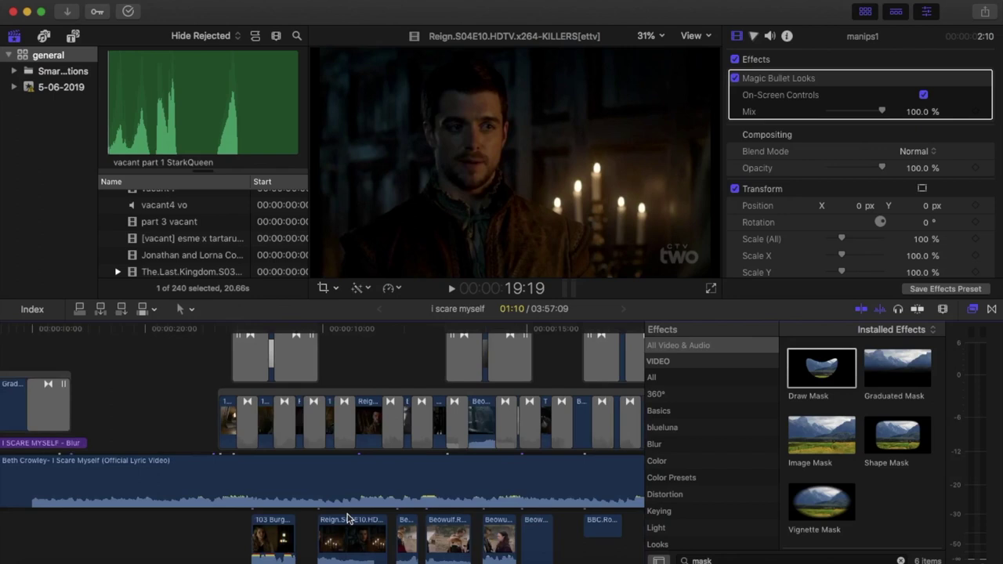
pyautogui.scroll(-4, 349, 519)
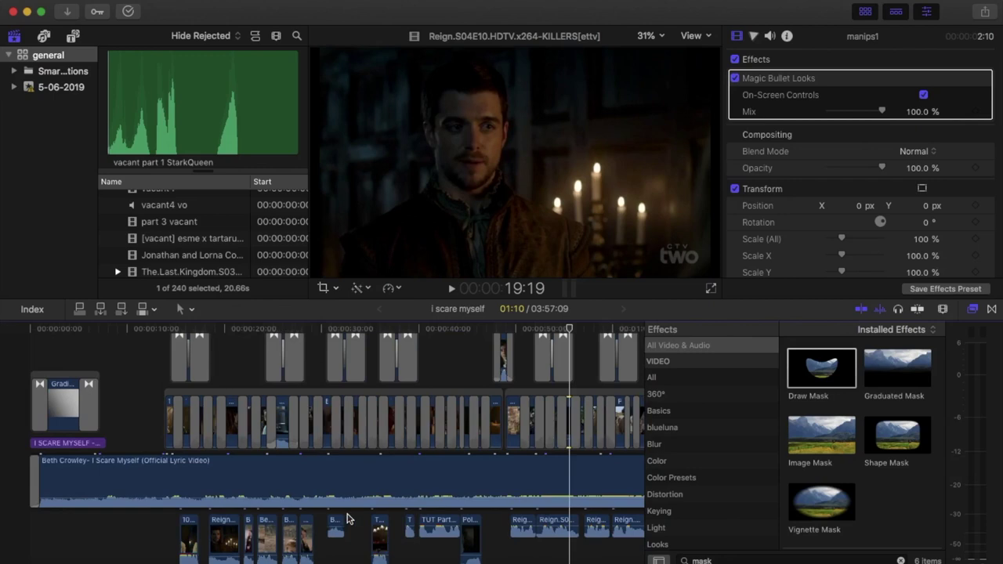
pyautogui.hscroll(10, 349, 519)
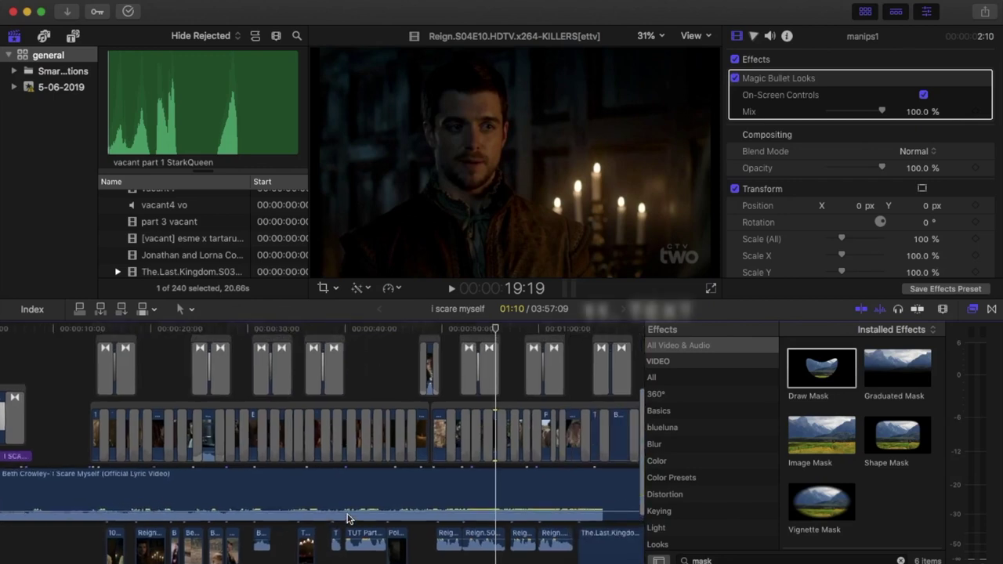
pyautogui.scroll(5, 349, 519)
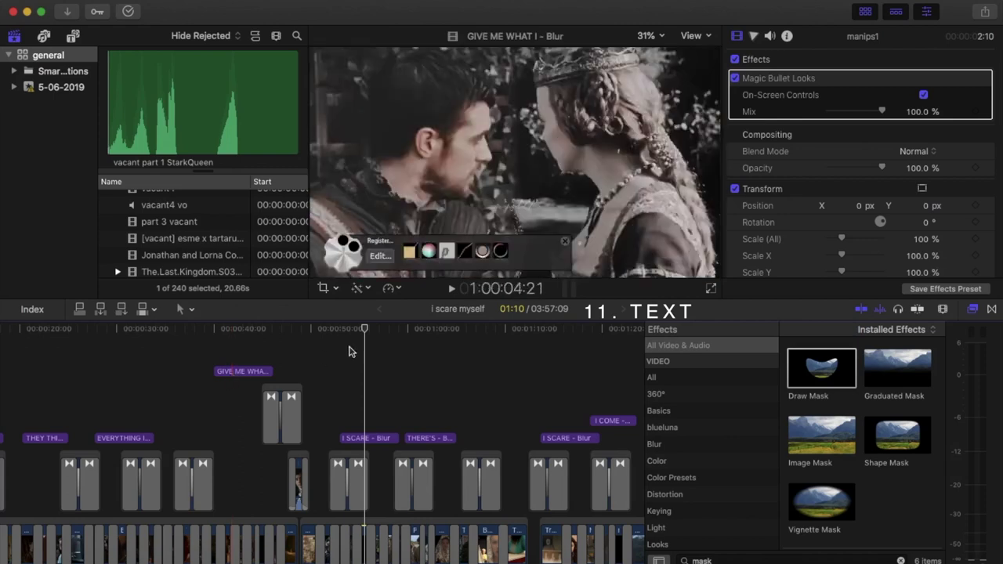
# - Bring the I SCARE - Blur lyric title's opacity down to about 50%
pyautogui.click(363, 440)
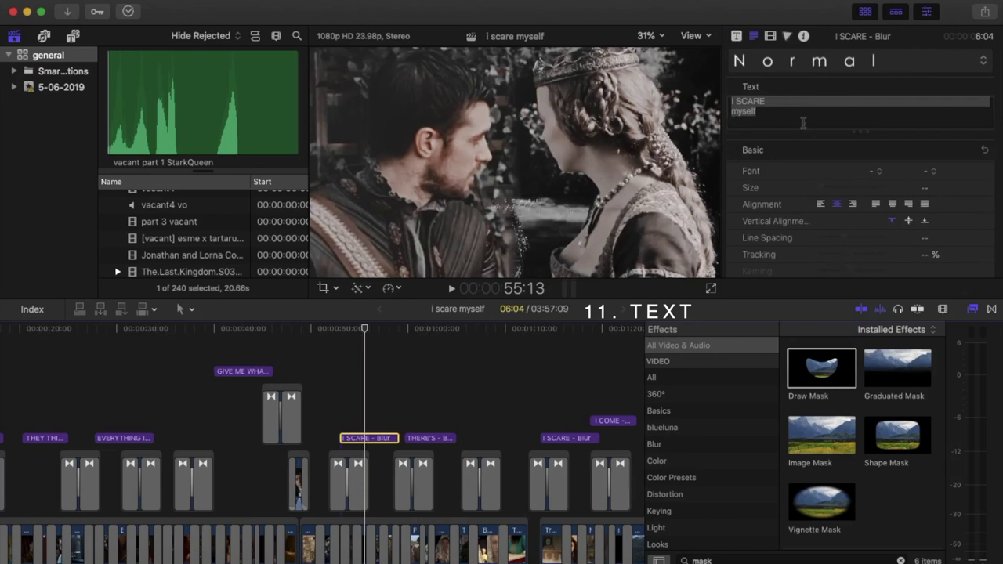
pyautogui.click(770, 36)
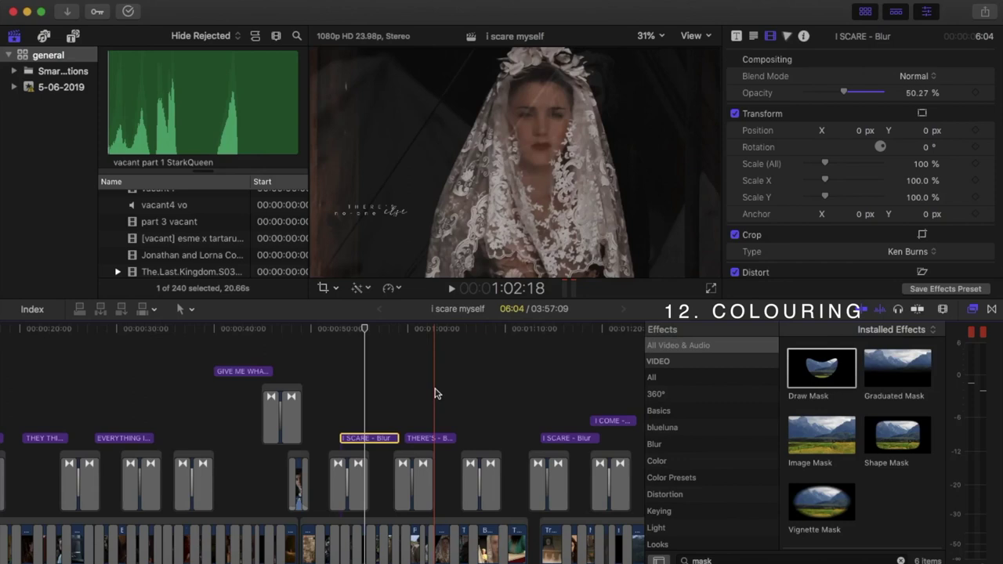
# - Look at the maryxstuart colorings presets and clear the 'mask' search to list all presets
pyautogui.hscroll(-10, 437, 394)
pyautogui.scroll(-2, 437, 393)
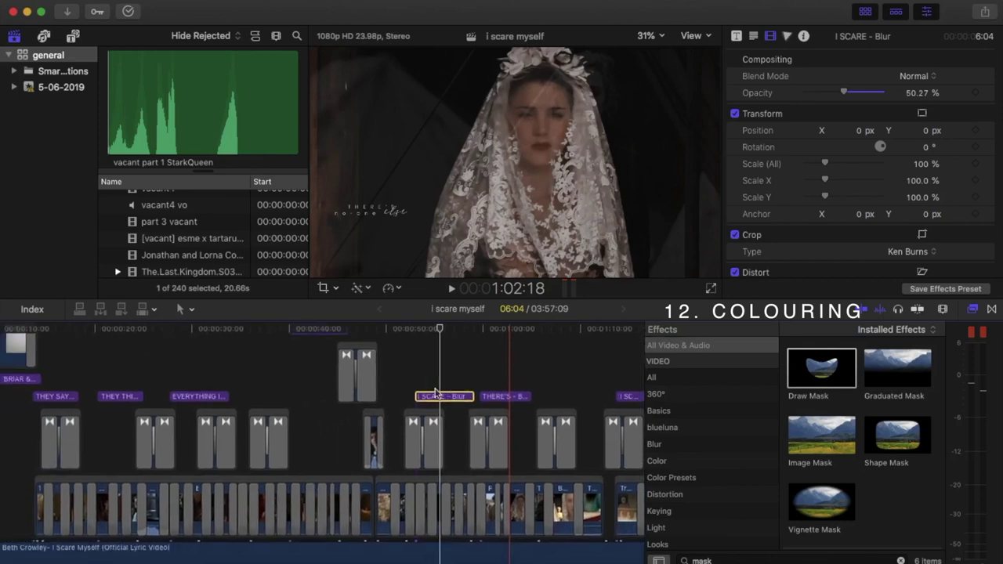
pyautogui.scroll(-1, 437, 393)
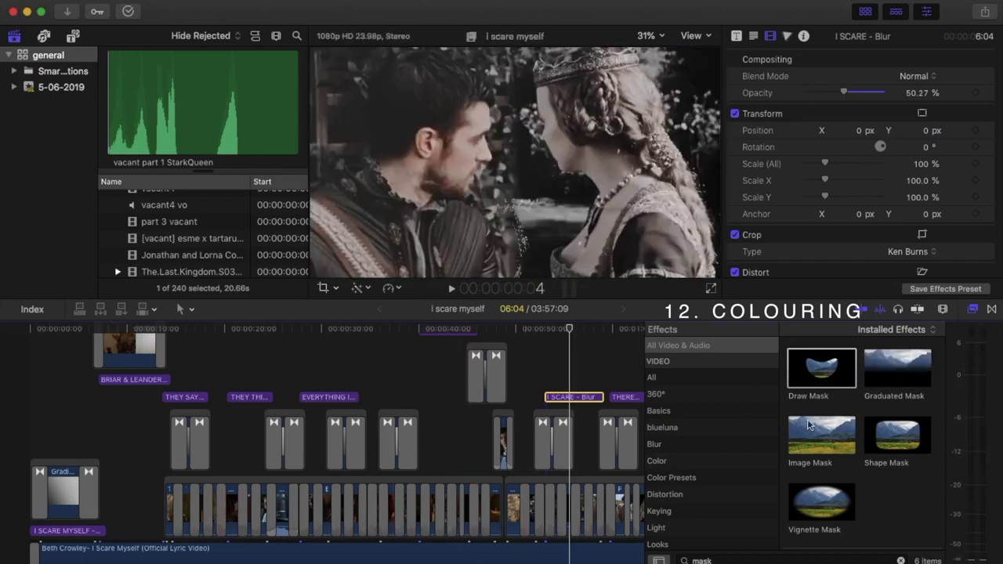
pyautogui.scroll(-5, 737, 471)
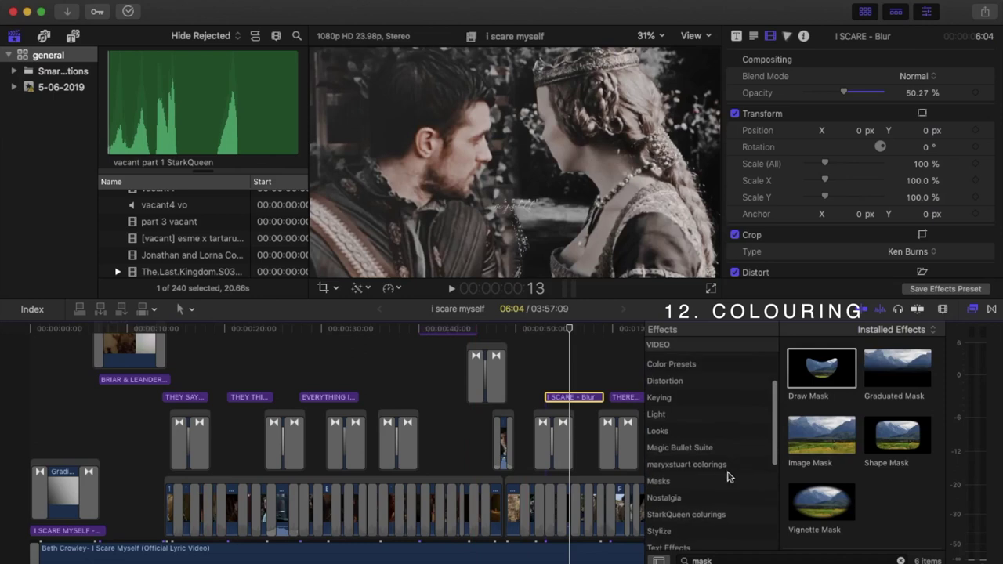
pyautogui.click(696, 467)
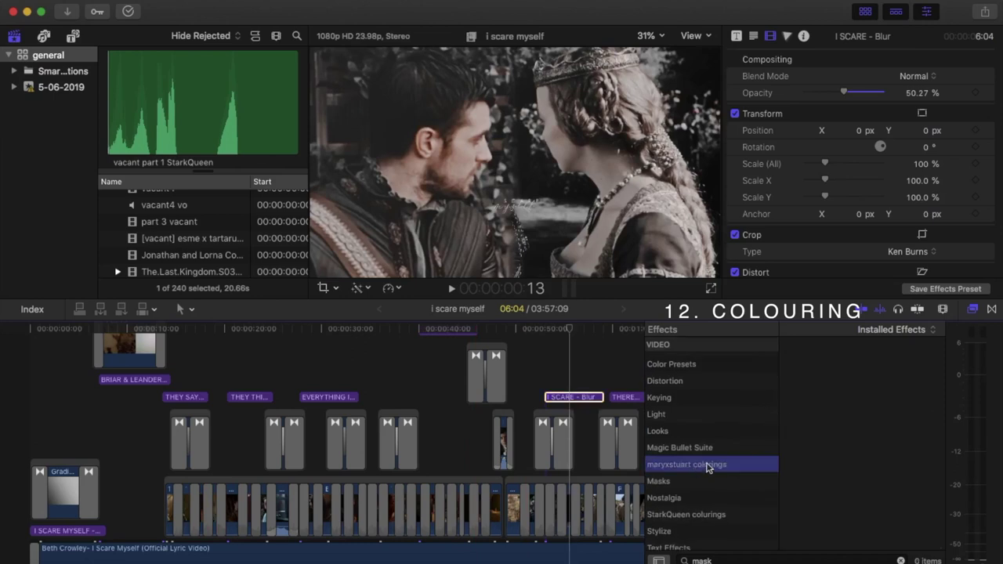
pyautogui.click(900, 560)
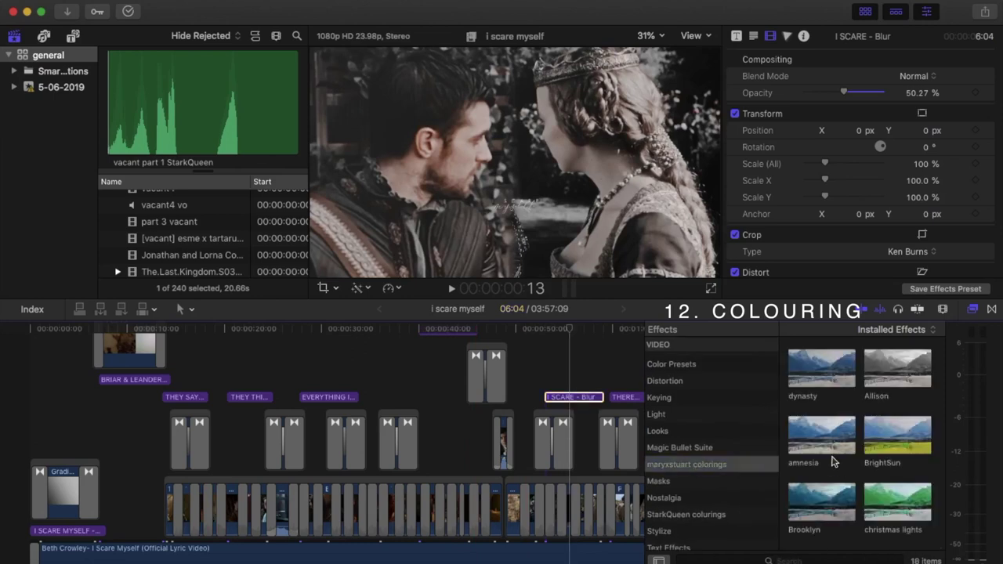
# - Browse the StarkQueen and theladyofisell colorings, ending on the whitecanarycolorings presets
pyautogui.scroll(-10, 833, 462)
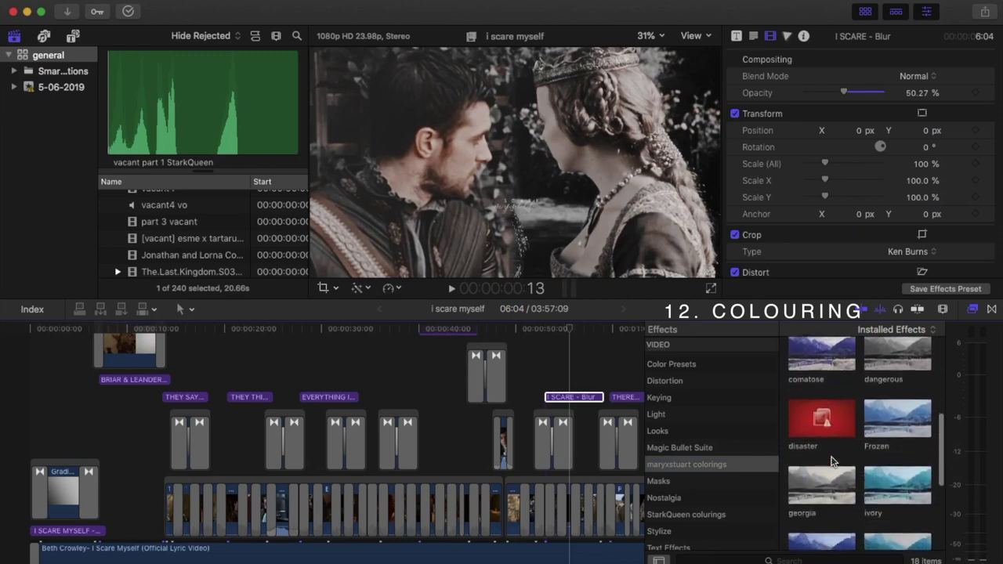
pyautogui.scroll(-3, 833, 463)
pyautogui.scroll(-1, 832, 463)
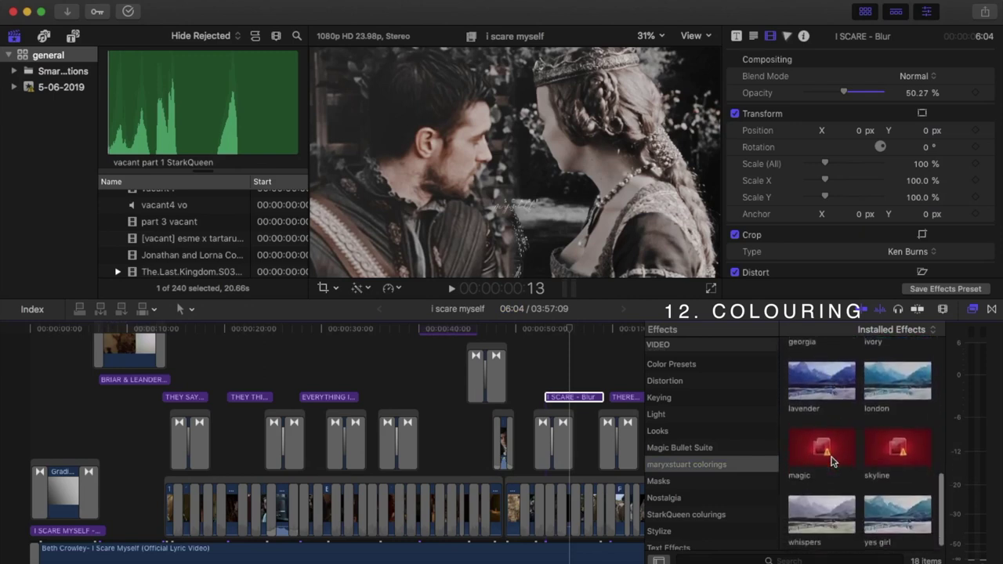
pyautogui.scroll(-1, 726, 464)
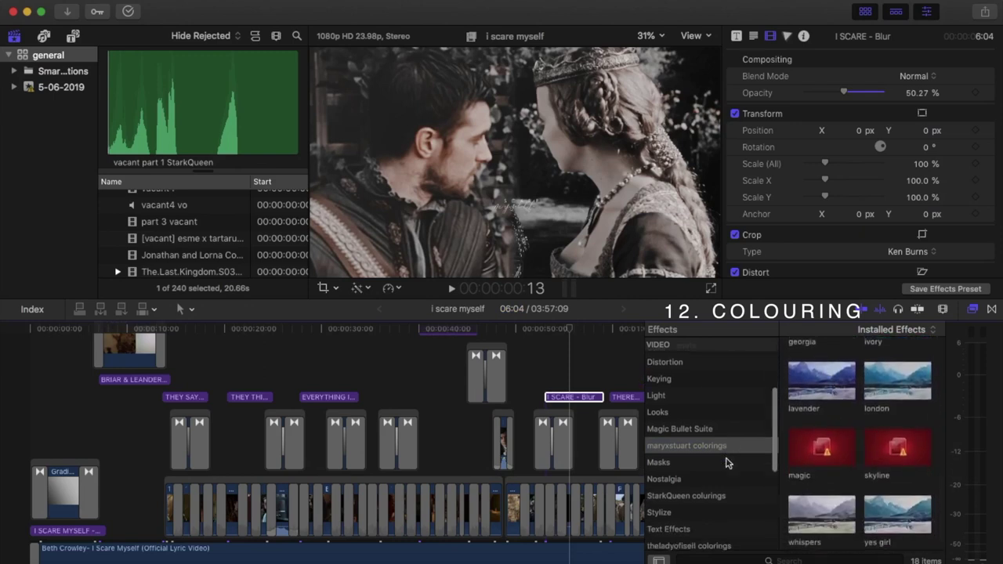
pyautogui.click(715, 495)
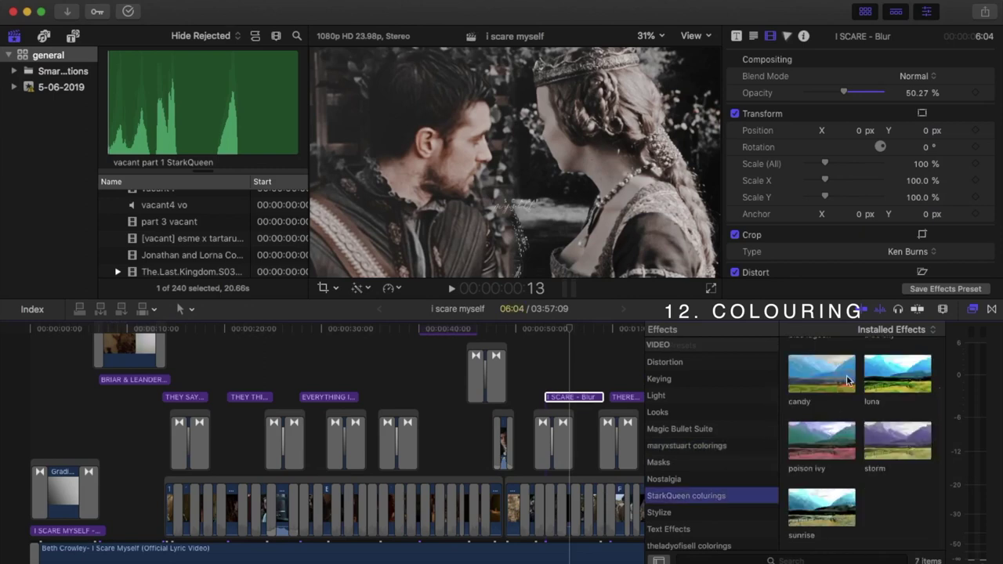
pyautogui.scroll(1, 879, 401)
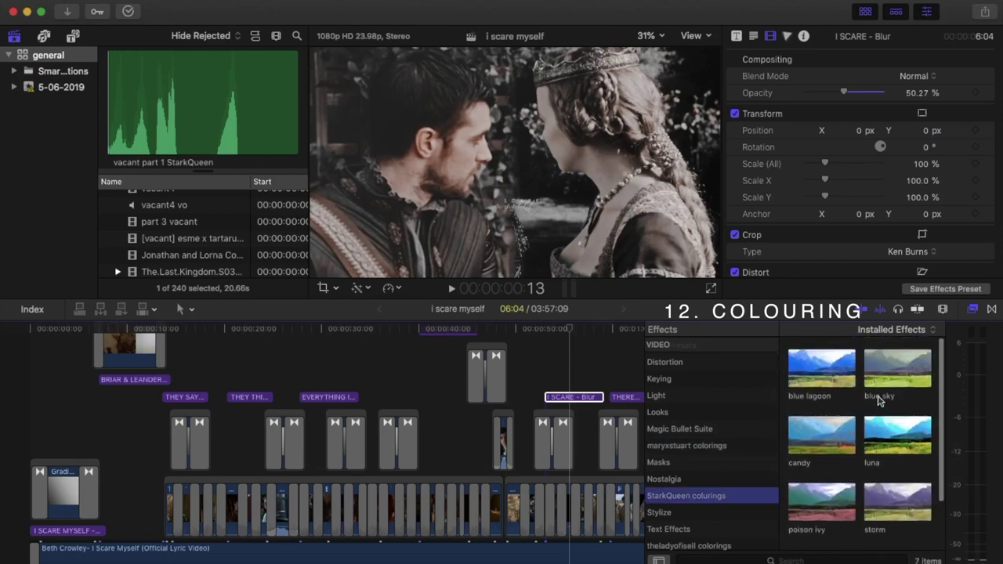
pyautogui.scroll(-3, 663, 486)
pyautogui.click(688, 487)
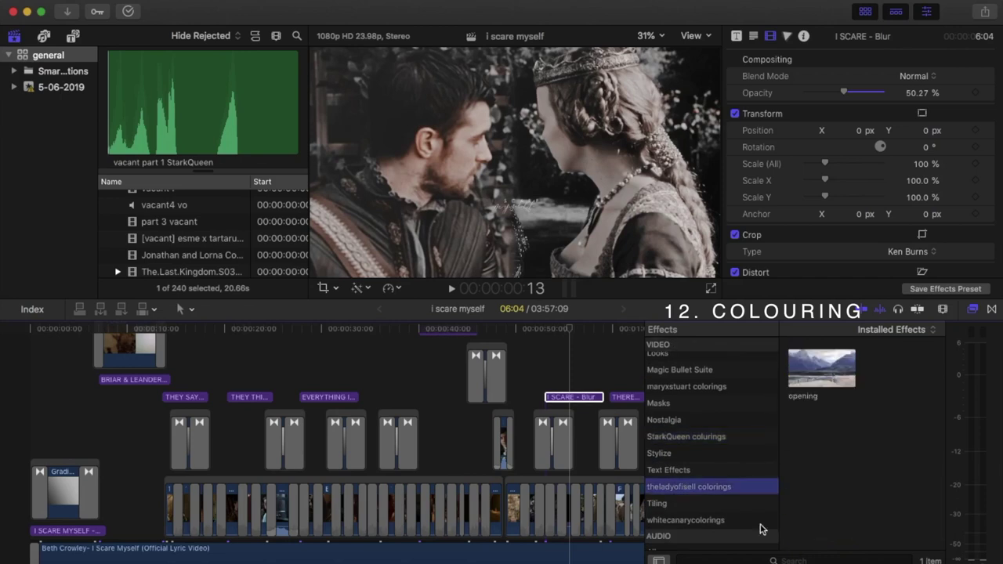
pyautogui.click(696, 521)
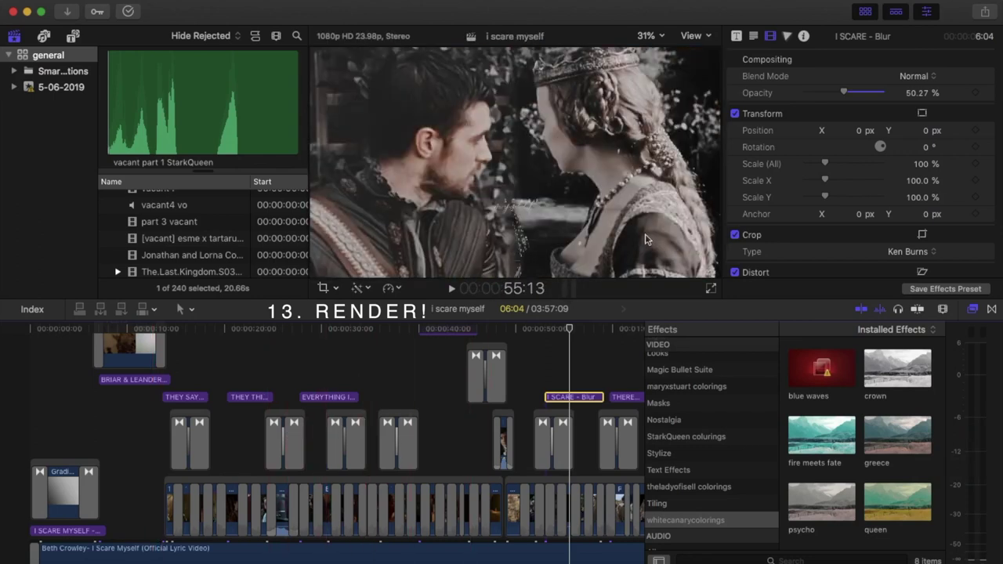
# - Open the Share menu listing export destinations for the i scare myself project
pyautogui.click(986, 11)
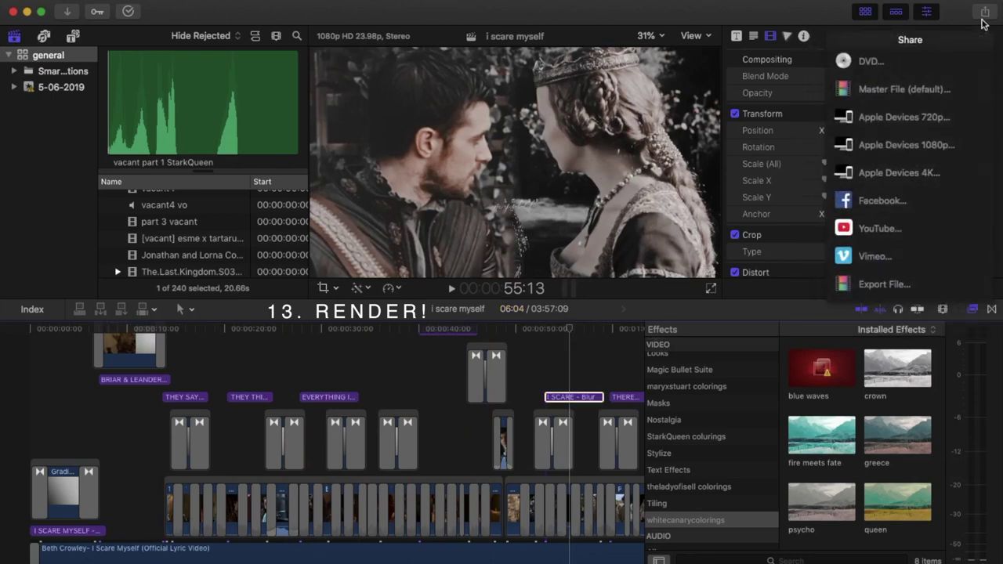